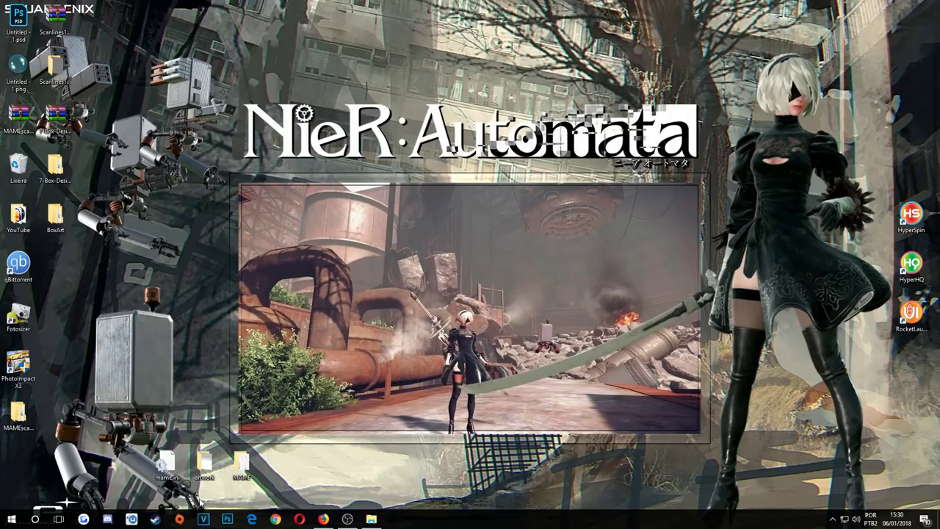
Open the desktop artwork folder and the artwork subfolder of MAME in two windows side by side.
double_click(206, 461)
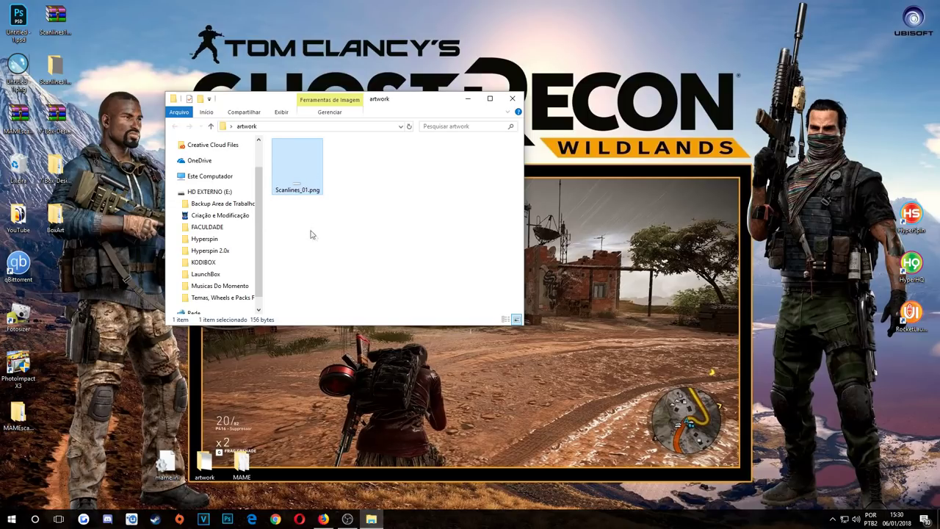
drag(286, 290, 243, 463)
double_click(243, 461)
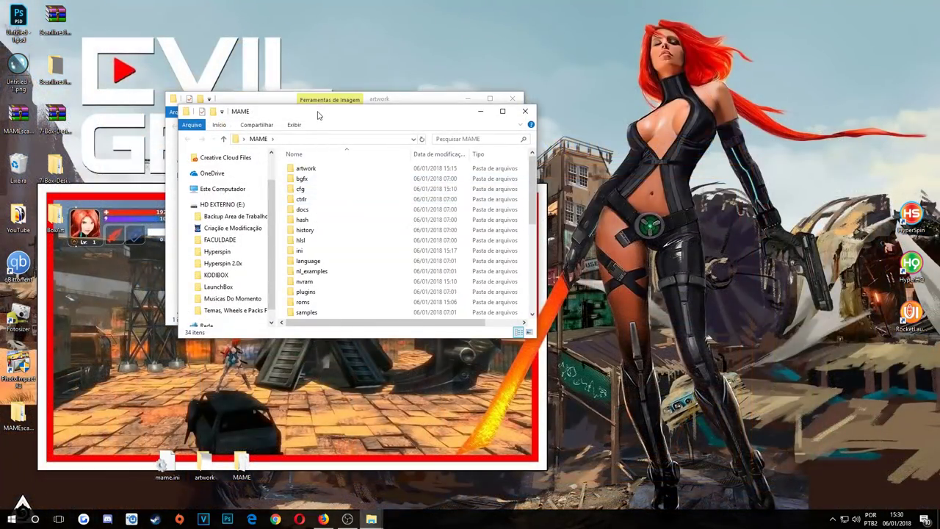
drag(318, 115, 653, 102)
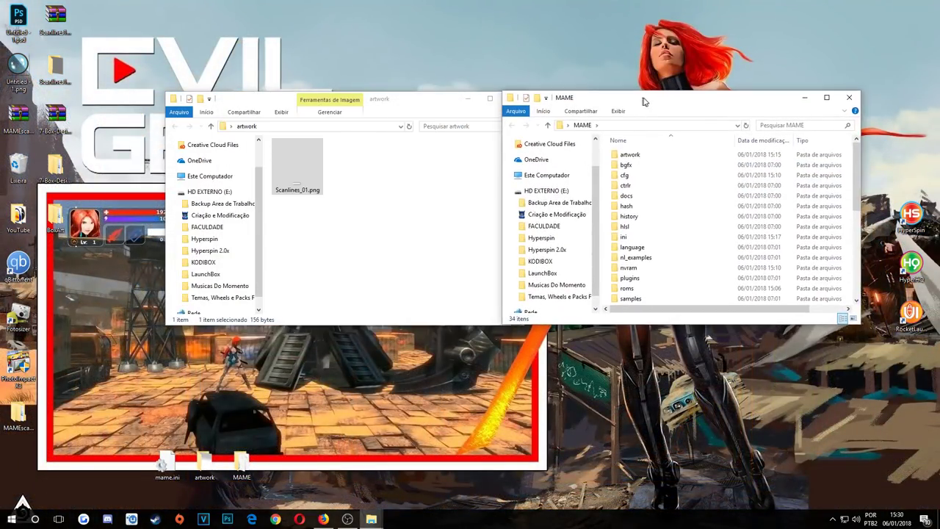
drag(425, 104, 386, 90)
drag(607, 105, 588, 91)
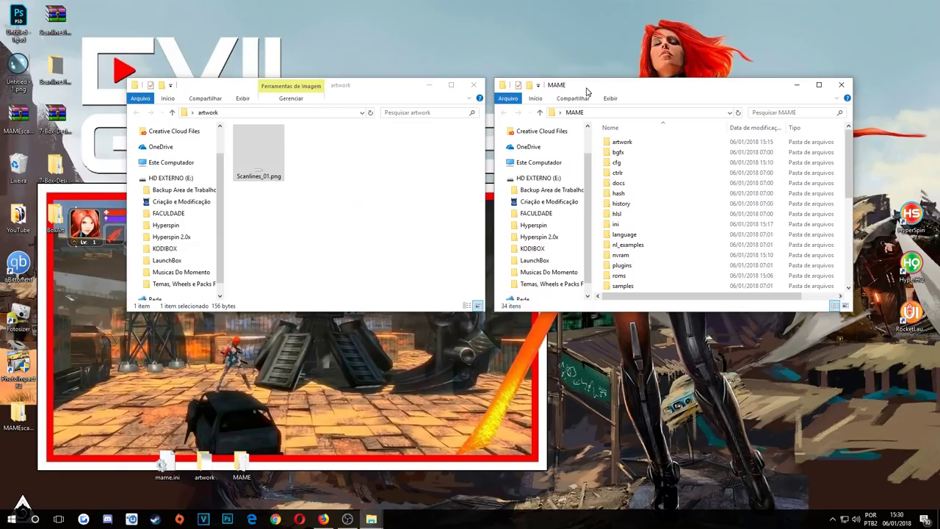
double_click(622, 142)
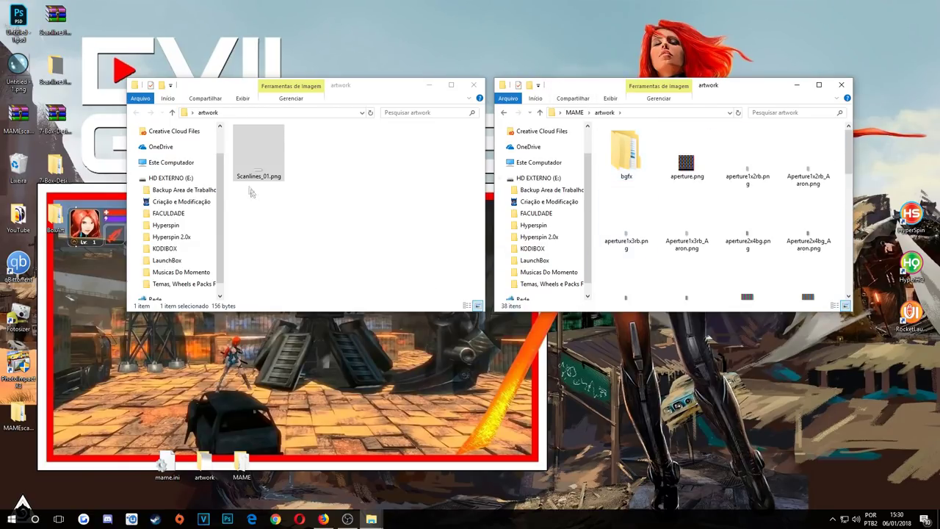
Copy Scanlines_01.png from the desktop artwork folder into MAME's artwork folder, replacing the existing file.
drag(250, 132, 264, 170)
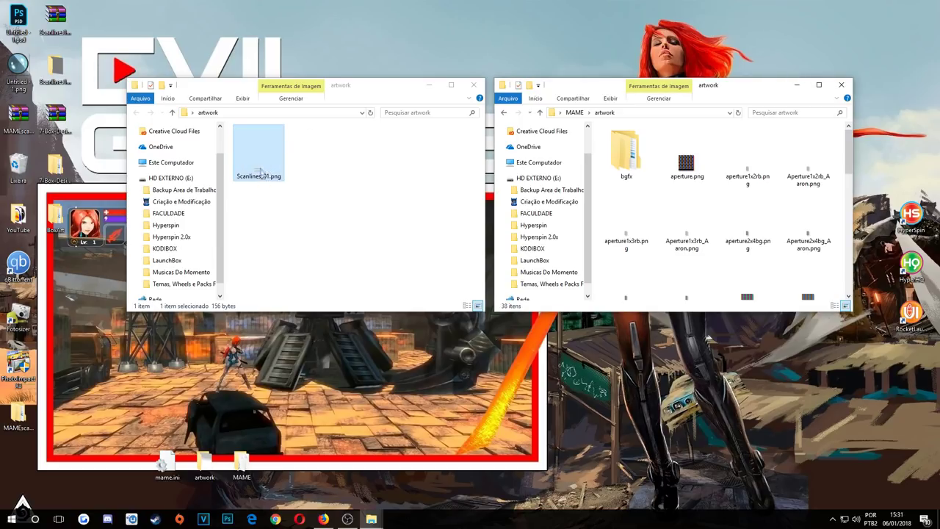
right_click(260, 170)
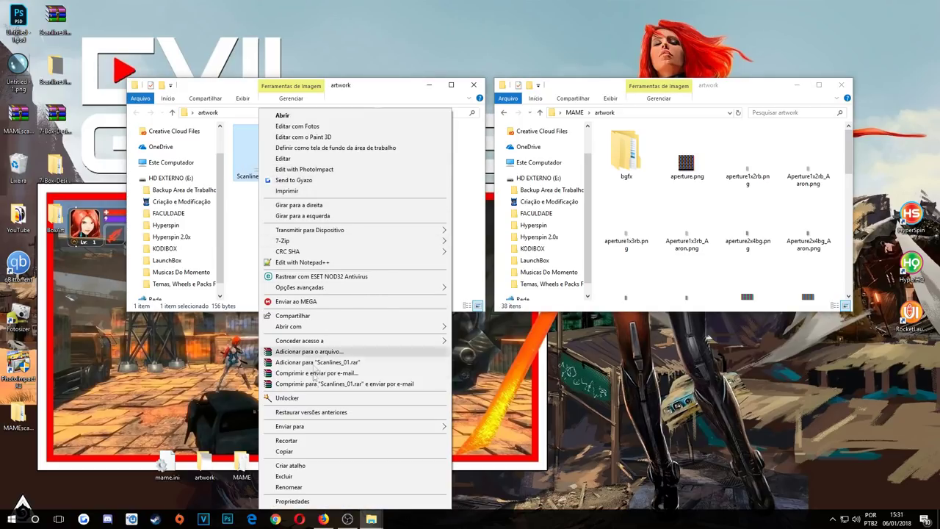
click(301, 451)
right_click(598, 242)
click(643, 308)
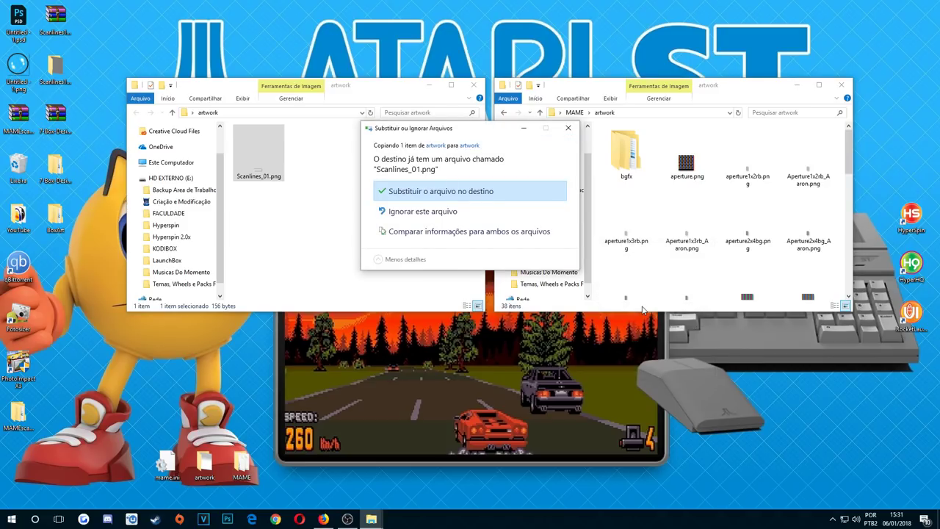
click(443, 192)
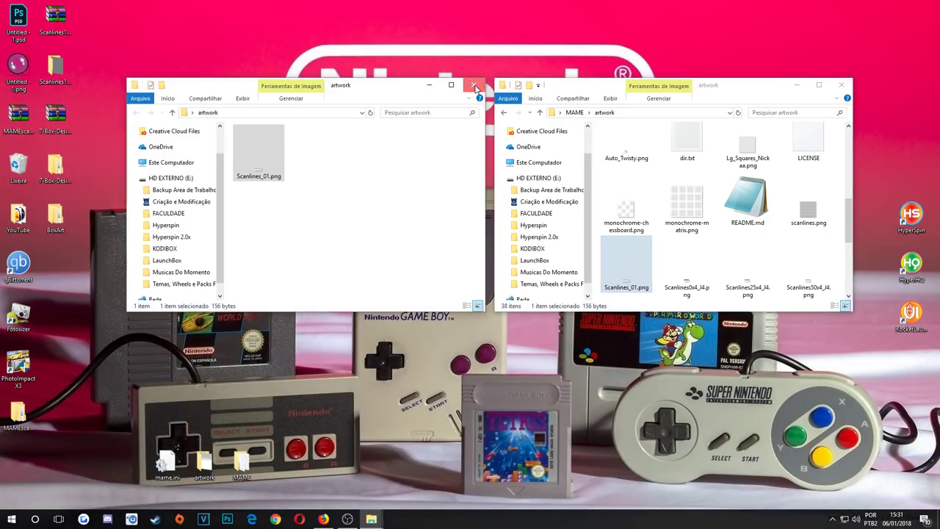
Close the source artwork folder and return to the main MAME folder in an enlarged window.
click(473, 87)
mouse_move(740, 89)
mouse_down()
mouse_move(724, 93)
mouse_move(734, 90)
mouse_up()
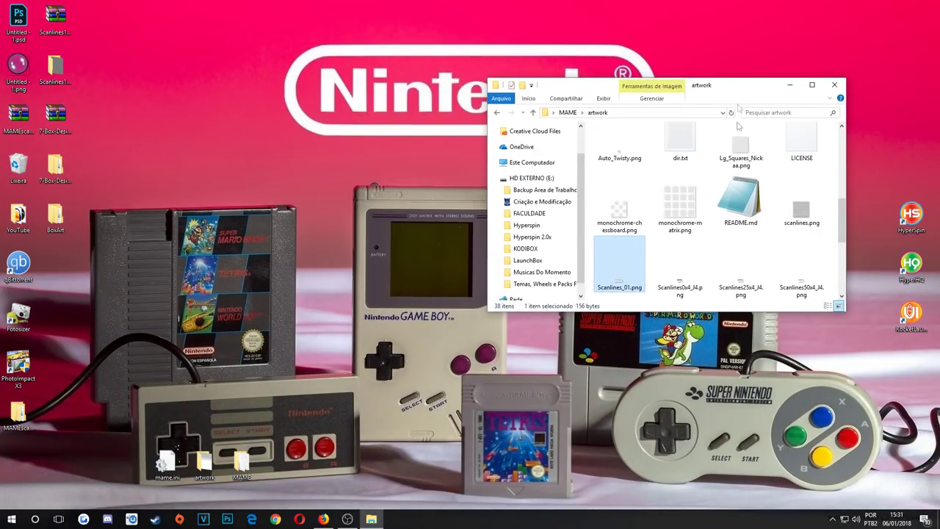
key(BackSpace)
scroll(692, 213, down, 6)
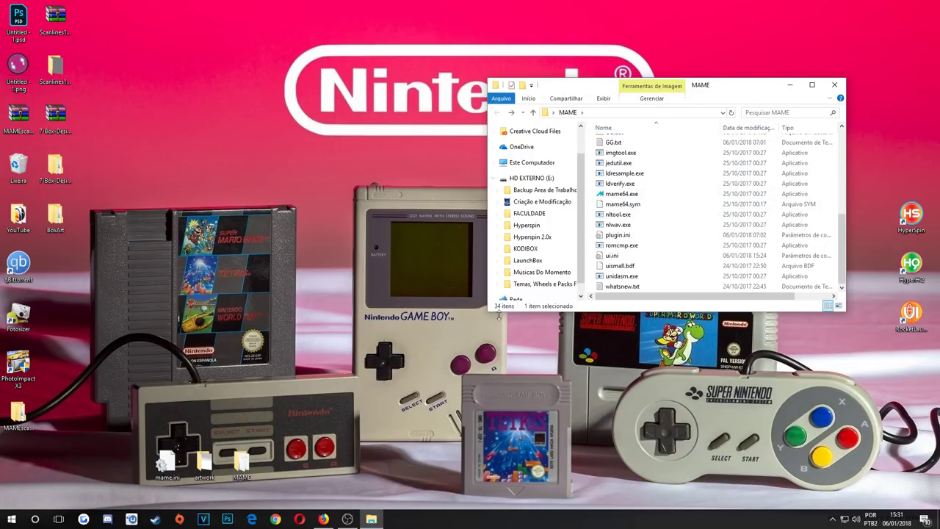
drag(486, 312, 234, 433)
drag(524, 103, 442, 65)
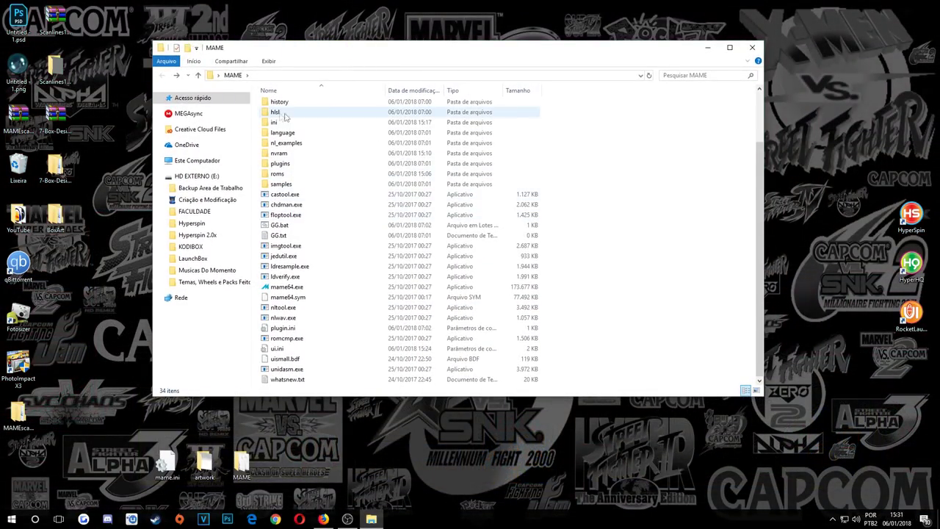
drag(376, 49, 375, 63)
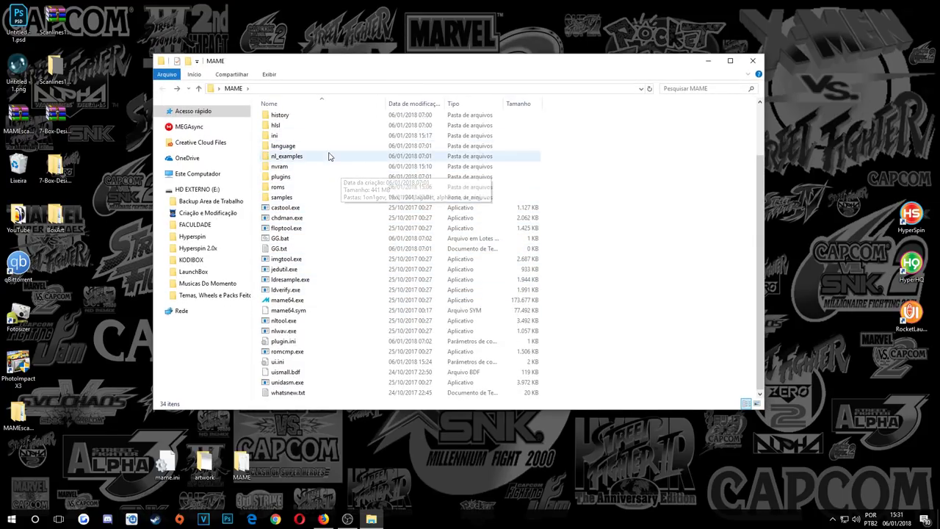
drag(342, 65, 344, 66)
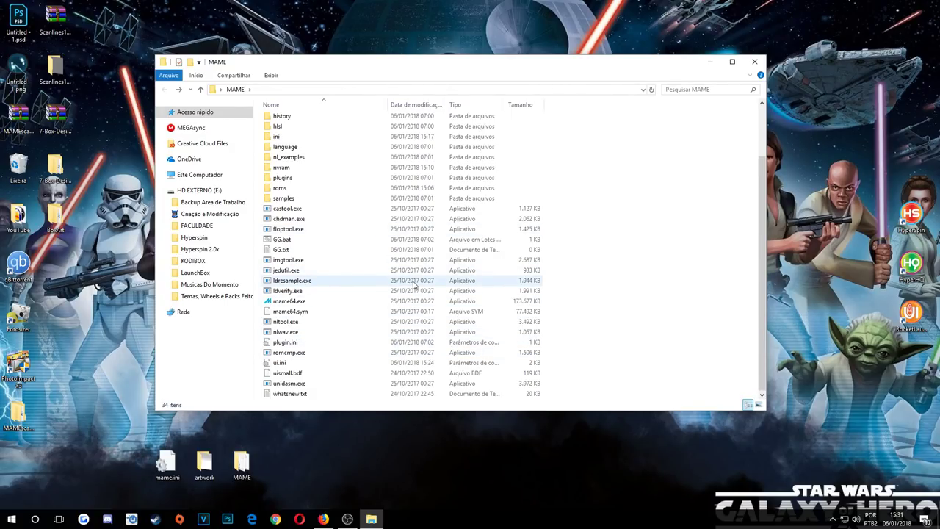
mouse_move(443, 72)
mouse_down()
mouse_move(434, 73)
mouse_move(447, 88)
mouse_move(447, 78)
mouse_up()
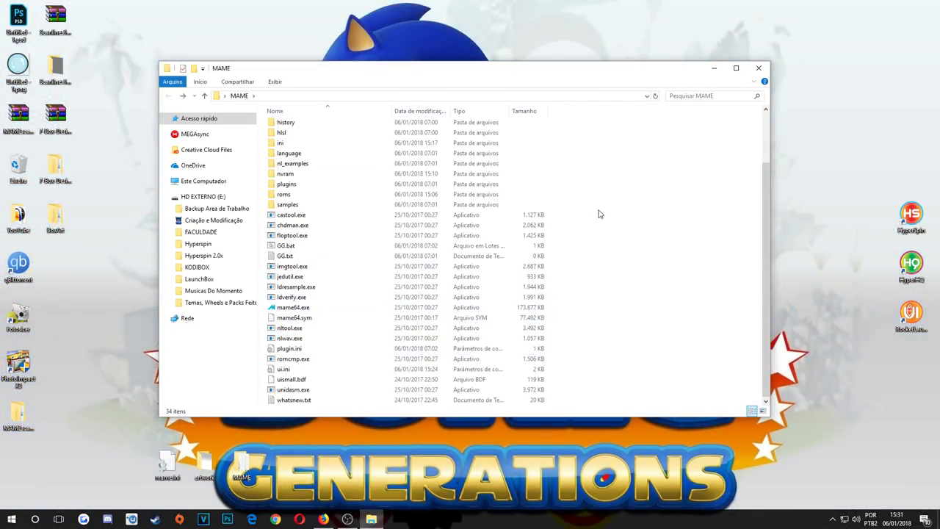
Create a new text document named HS.txt in the MAME folder.
right_click(598, 212)
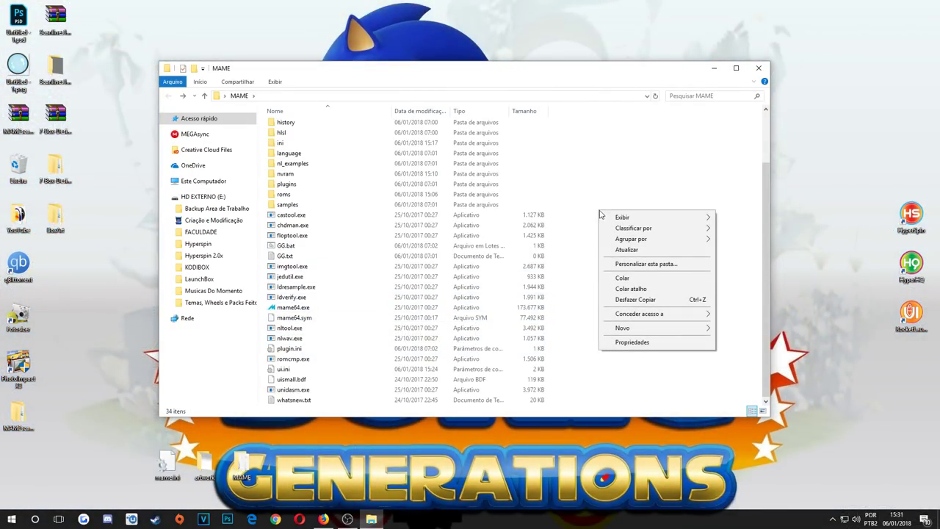
mouse_move(649, 330)
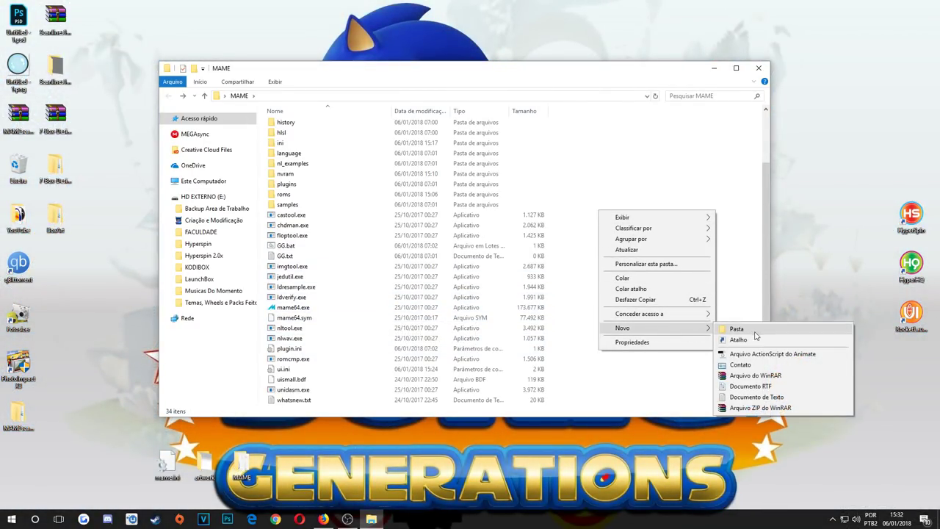
click(743, 400)
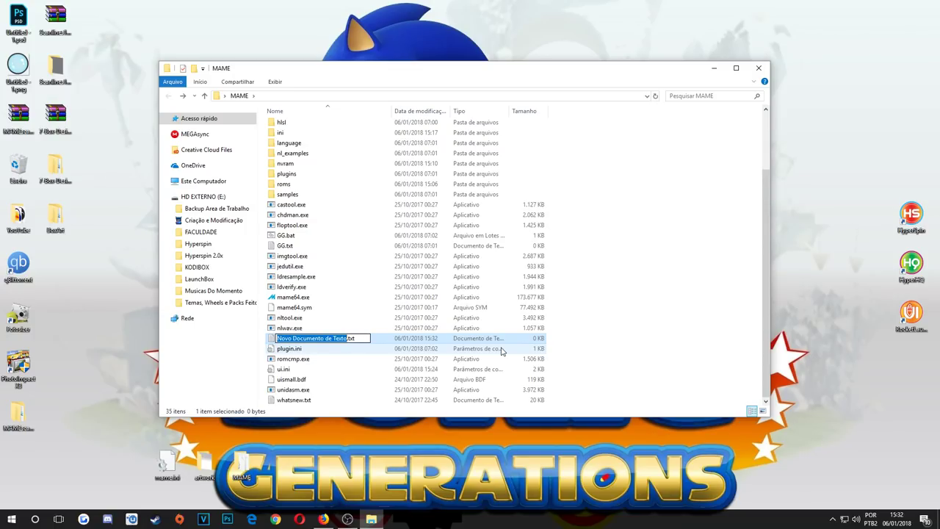
text(HS)
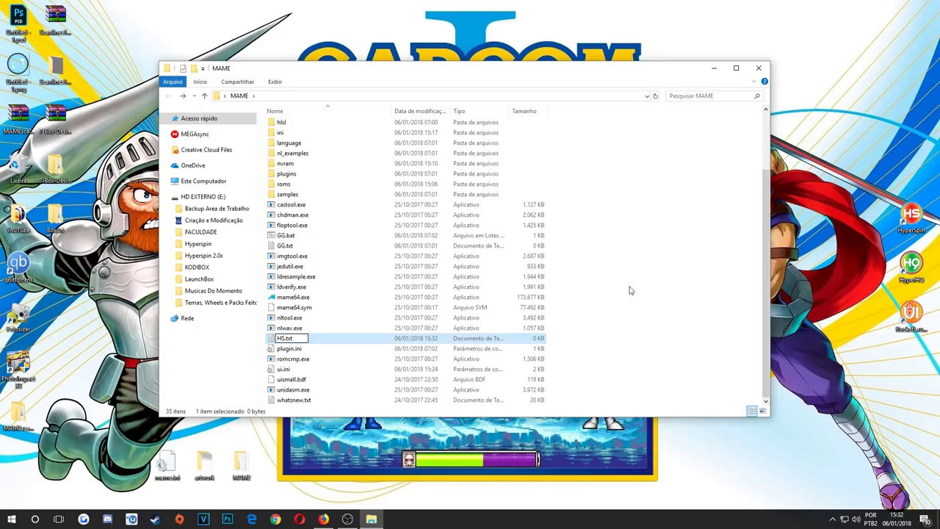
click(676, 307)
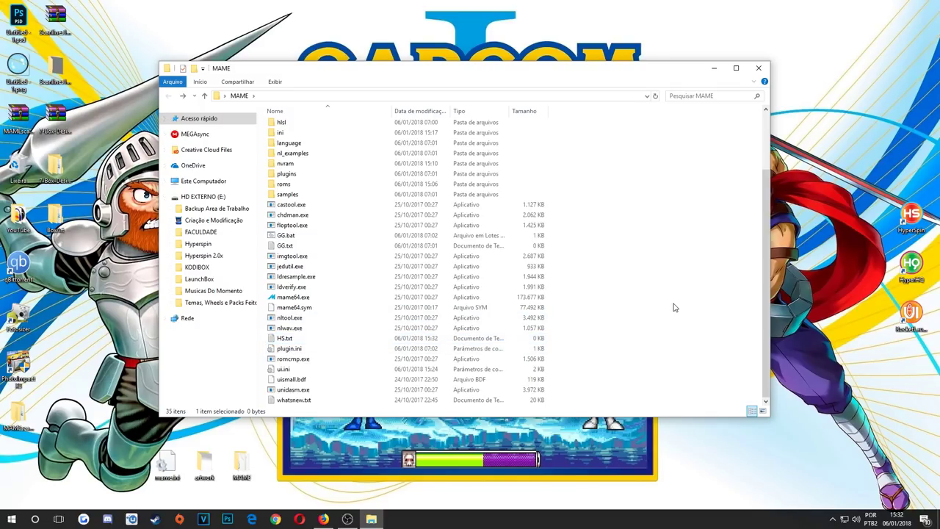
Open HS.txt and write the command "mame64.exe -cc" in it.
double_click(286, 338)
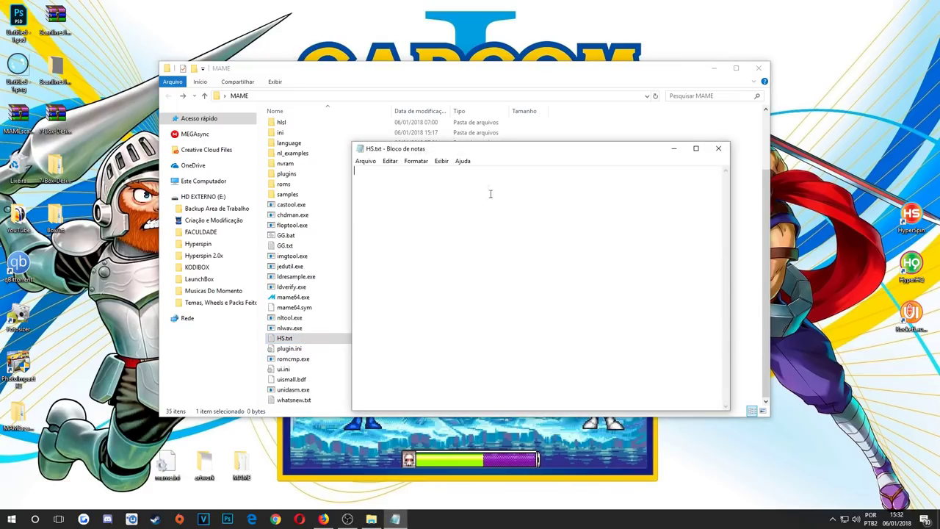
drag(498, 155, 514, 128)
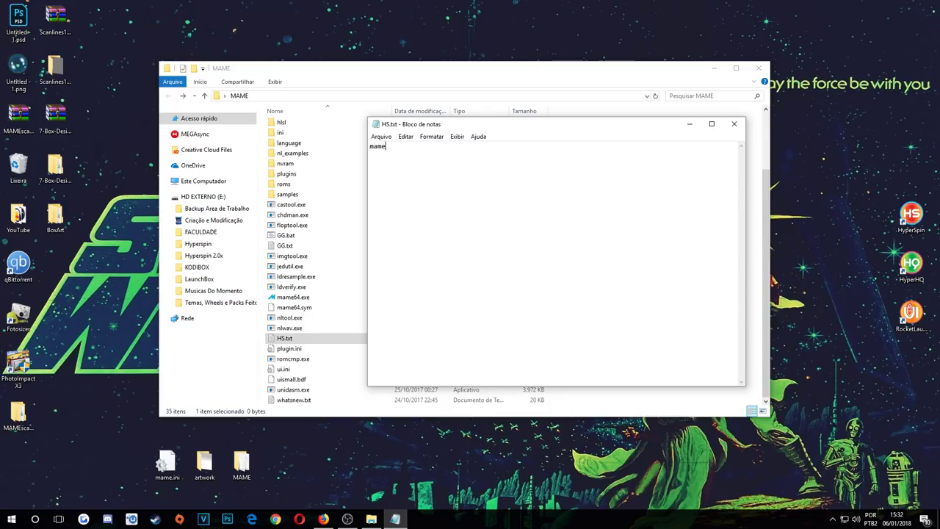
text(4.exe -cc)
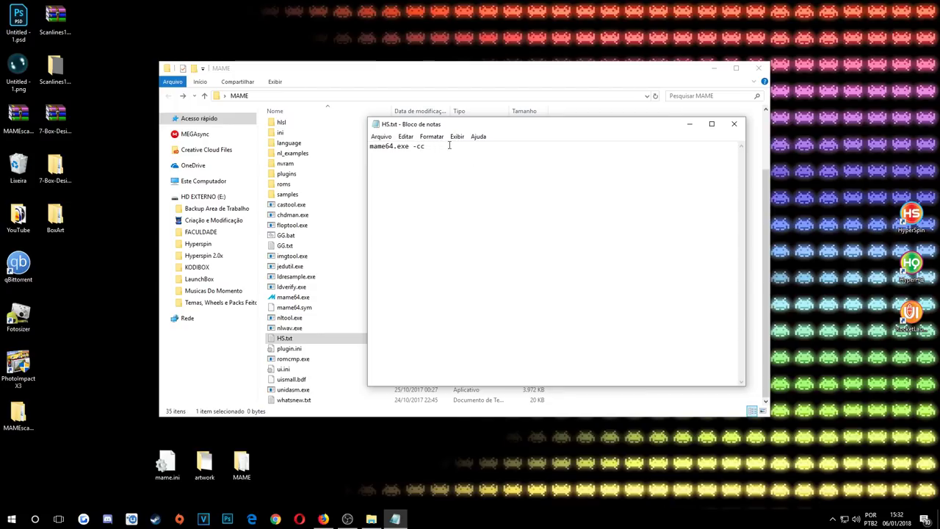
drag(449, 145, 388, 164)
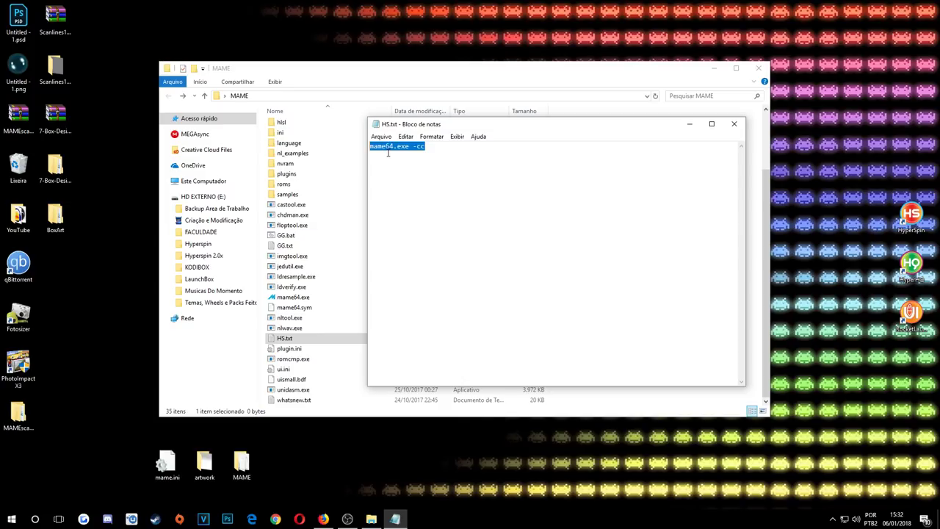
click(432, 147)
click(393, 147)
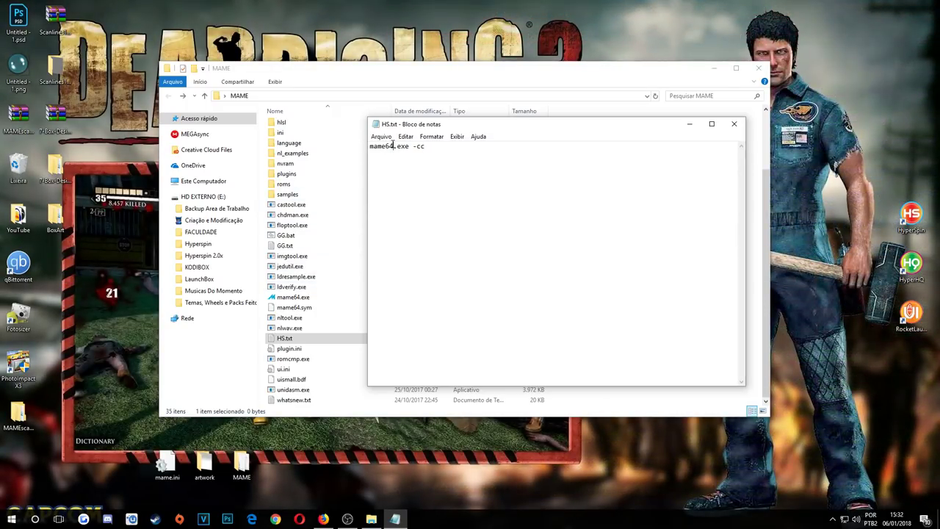
drag(393, 146, 365, 146)
Save the document in the MAME folder as HS.bat with file type "Todos os arquivos (*.*)" and close the editor.
click(382, 137)
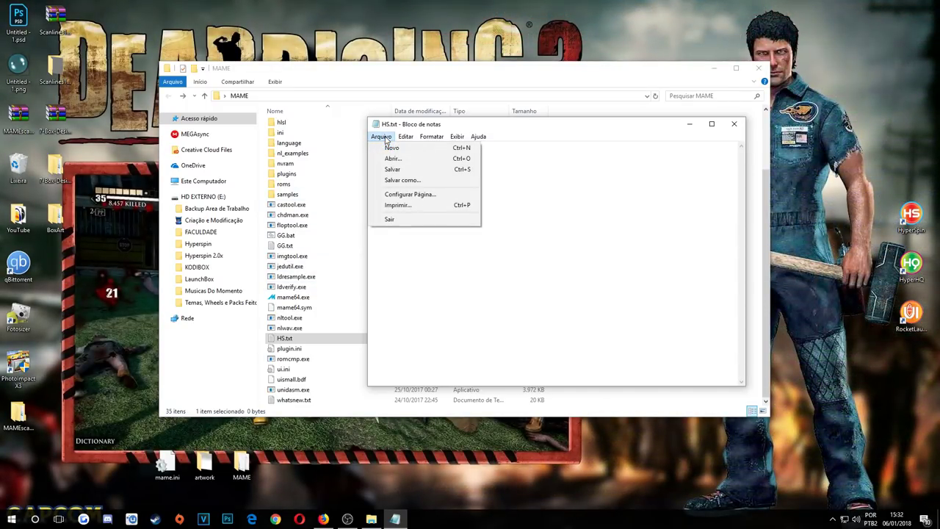
click(402, 180)
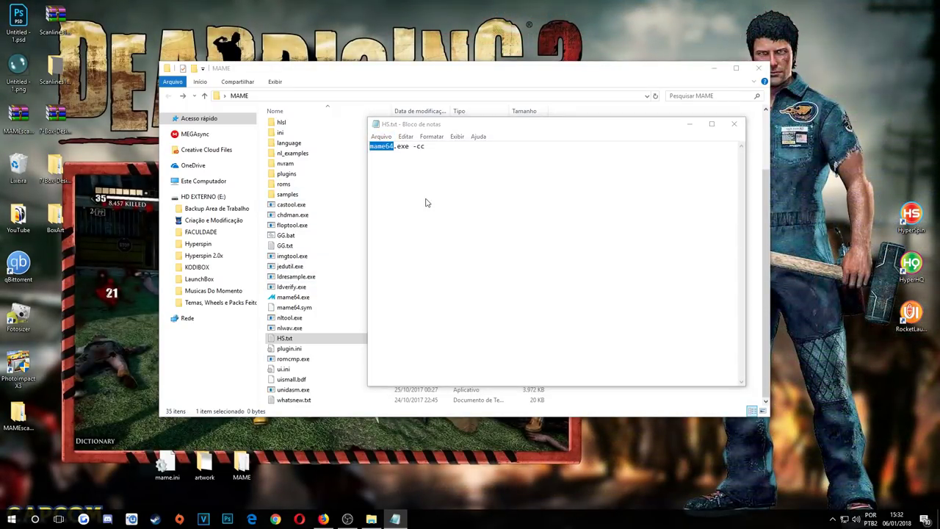
click(455, 356)
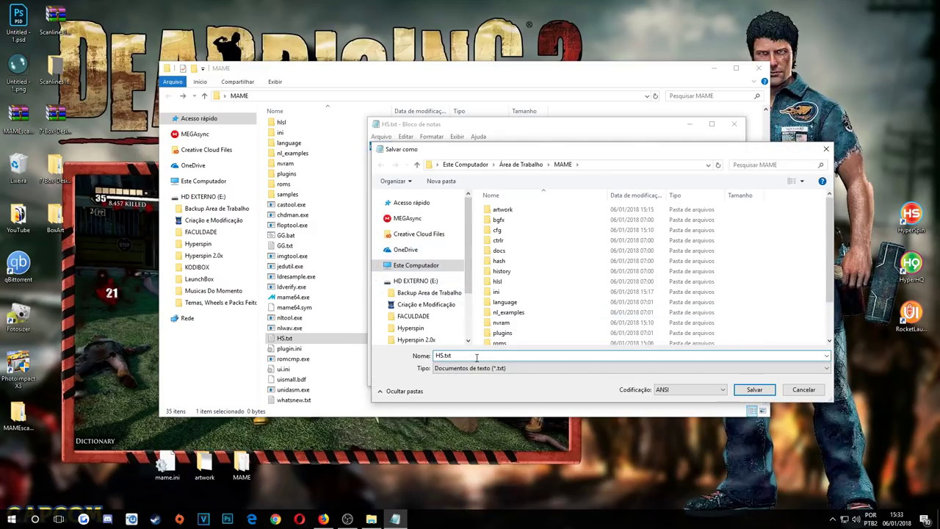
key(BackSpace)
key(BackSpace)
text(bat)
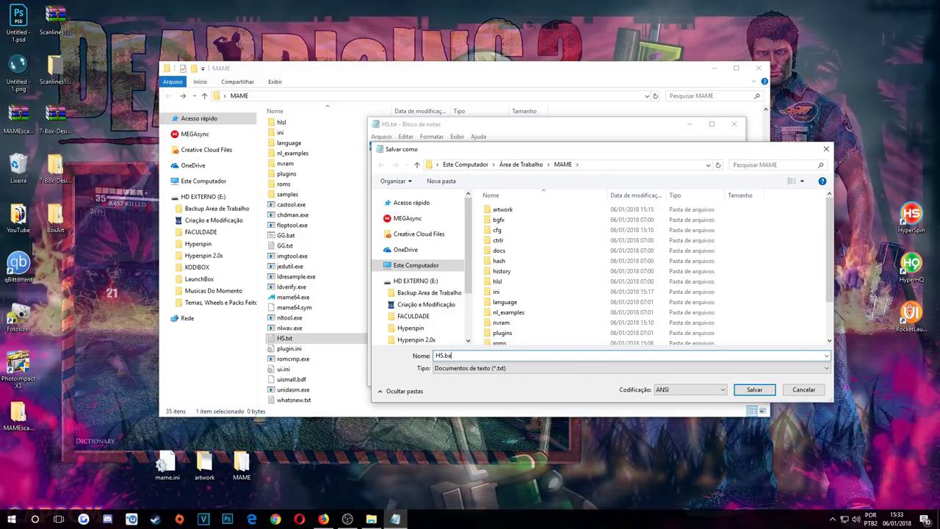
click(520, 369)
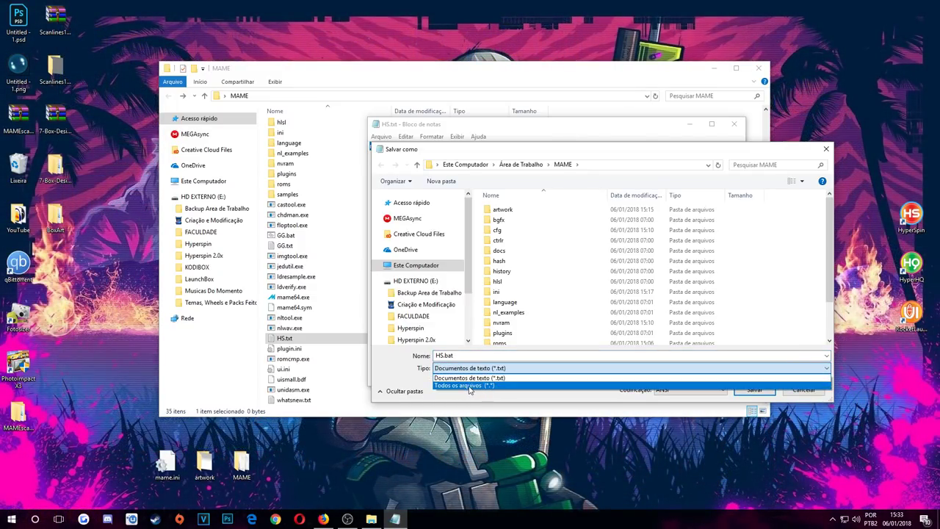
click(469, 386)
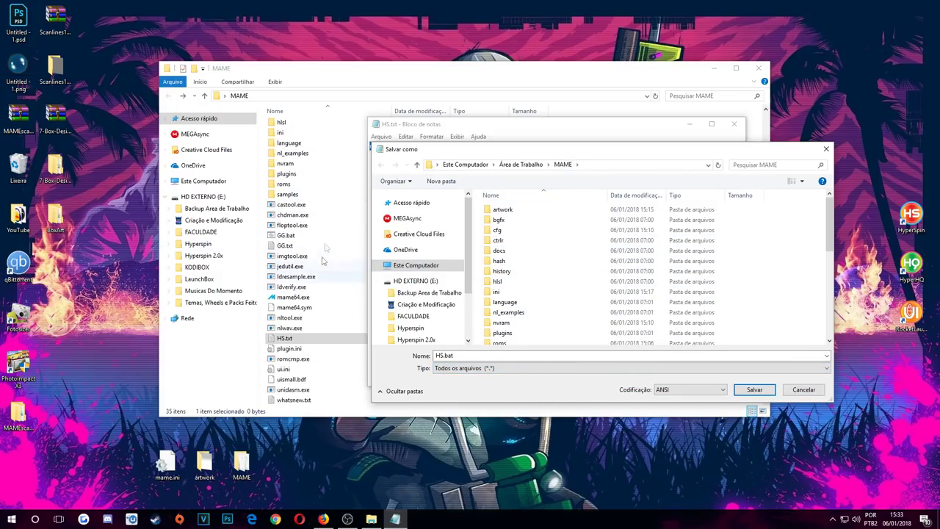
click(754, 390)
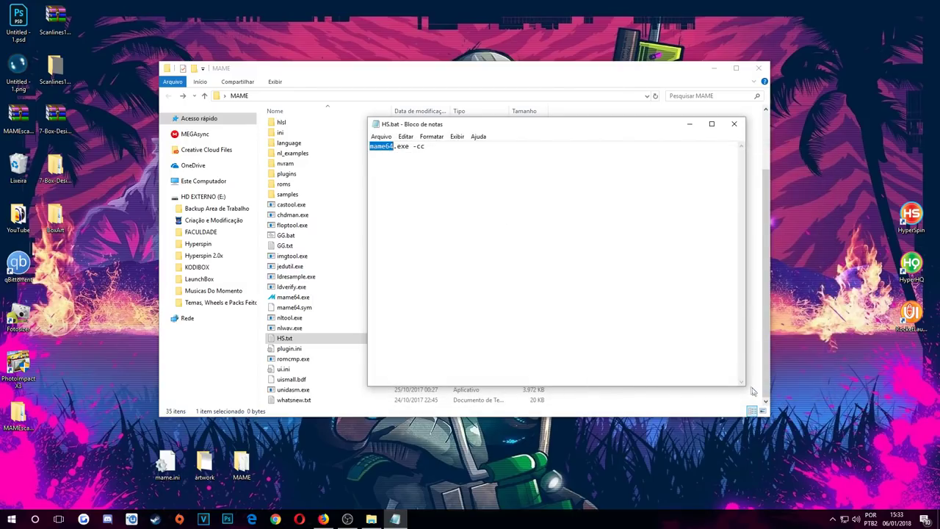
click(736, 125)
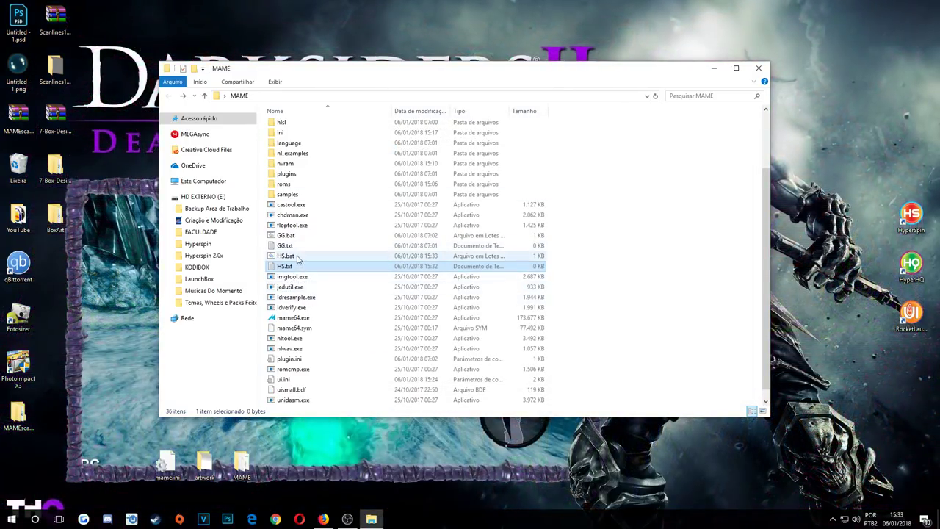
Delete the leftover HS.txt file from the MAME folder, keeping HS.bat.
click(294, 256)
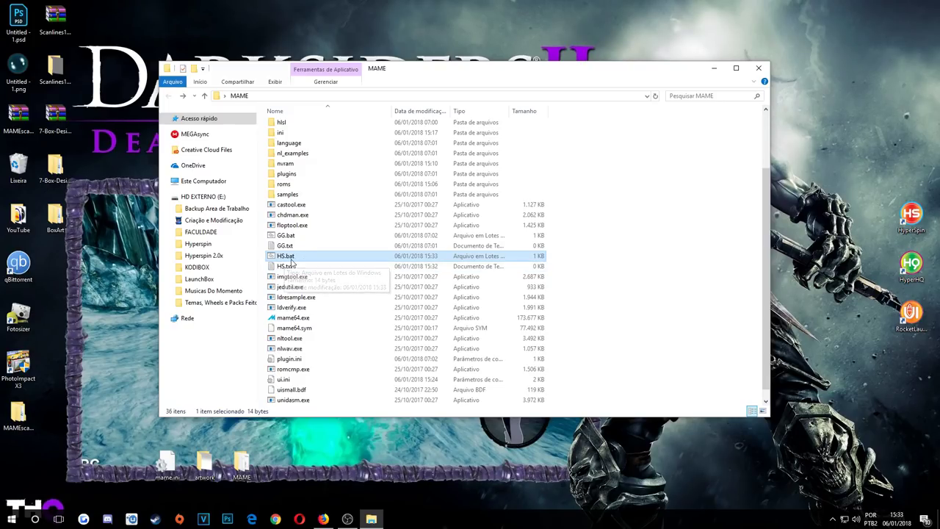
click(300, 267)
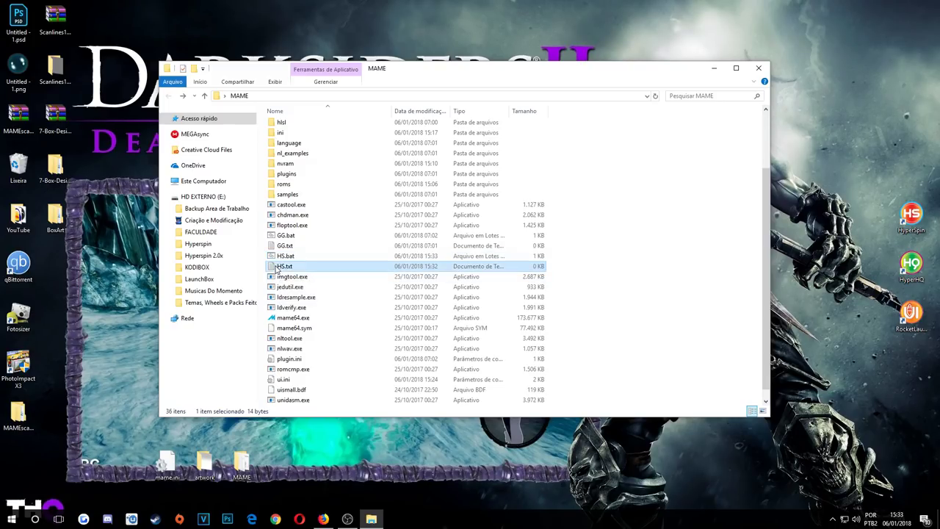
click(298, 269)
click(272, 272)
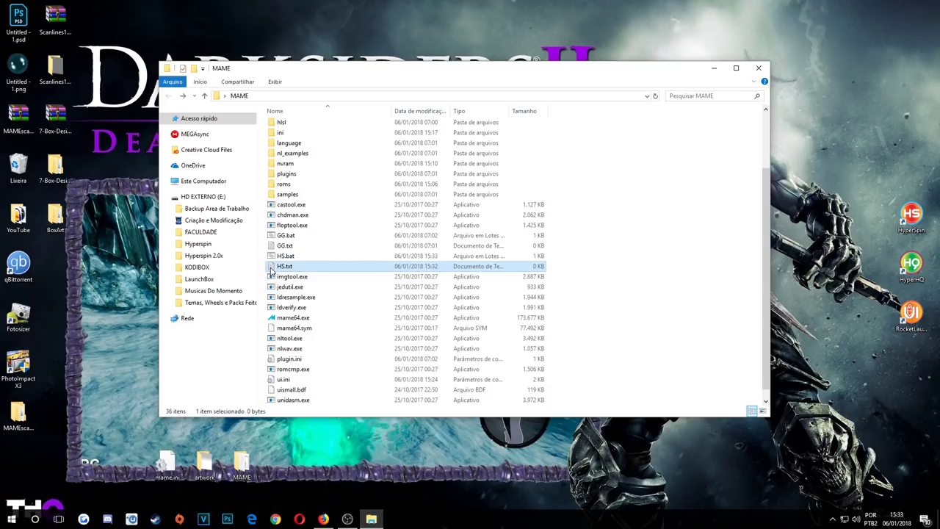
key(Delete)
key(Return)
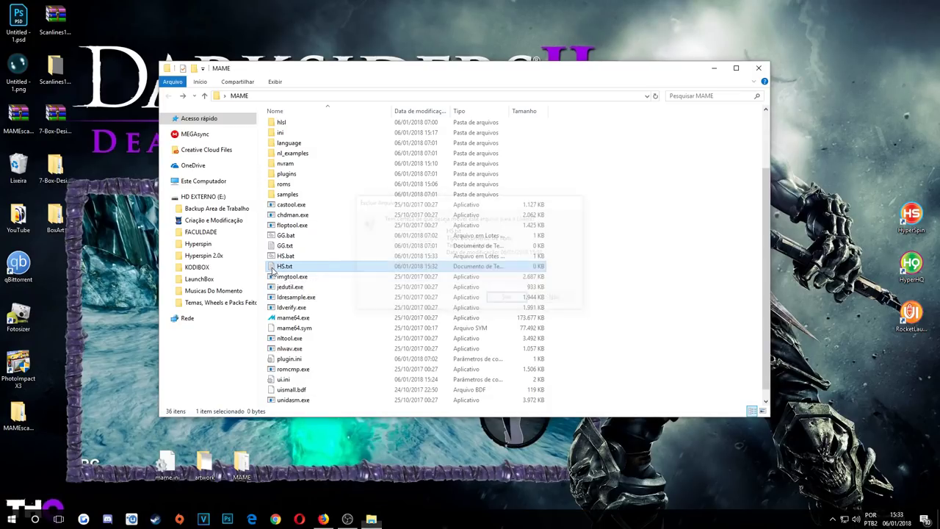
Run HS.bat in the MAME folder to generate mame.ini, and select that configuration file.
click(288, 257)
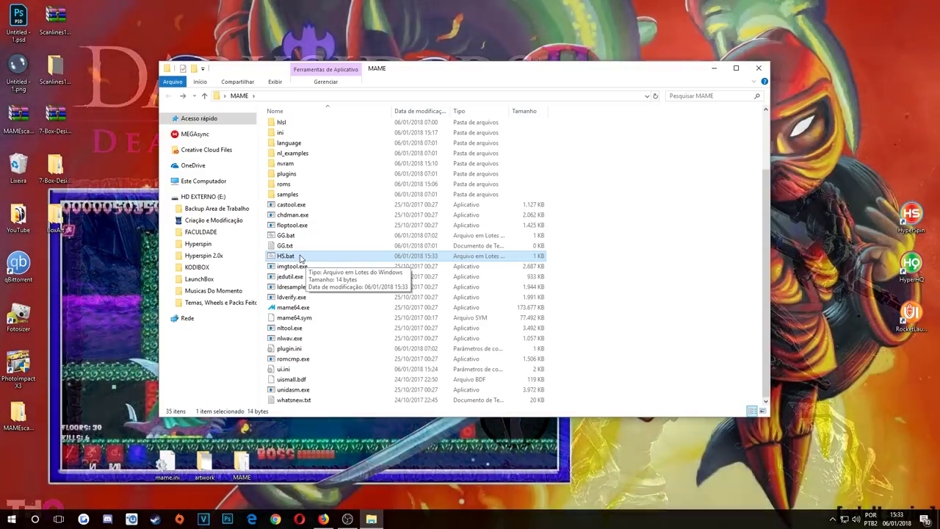
double_click(300, 256)
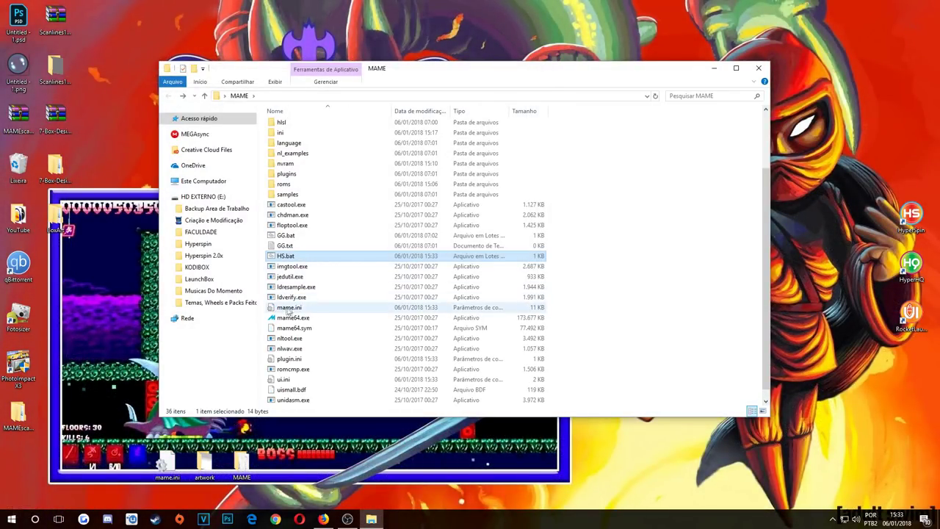
click(291, 309)
click(296, 309)
click(270, 311)
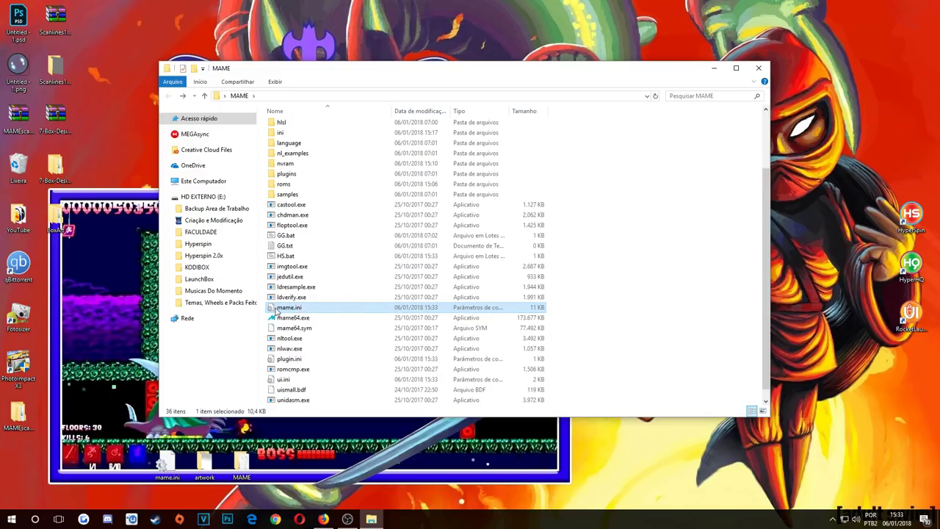
Open the generated mame.ini to view its configuration options and close it again.
double_click(274, 312)
mouse_move(741, 154)
mouse_down()
mouse_move(738, 309)
mouse_move(752, 151)
mouse_up()
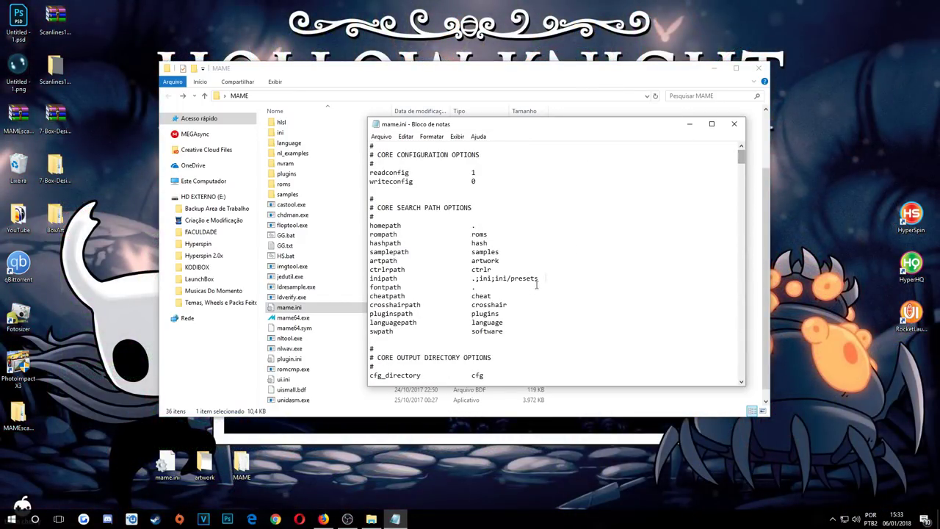
click(733, 123)
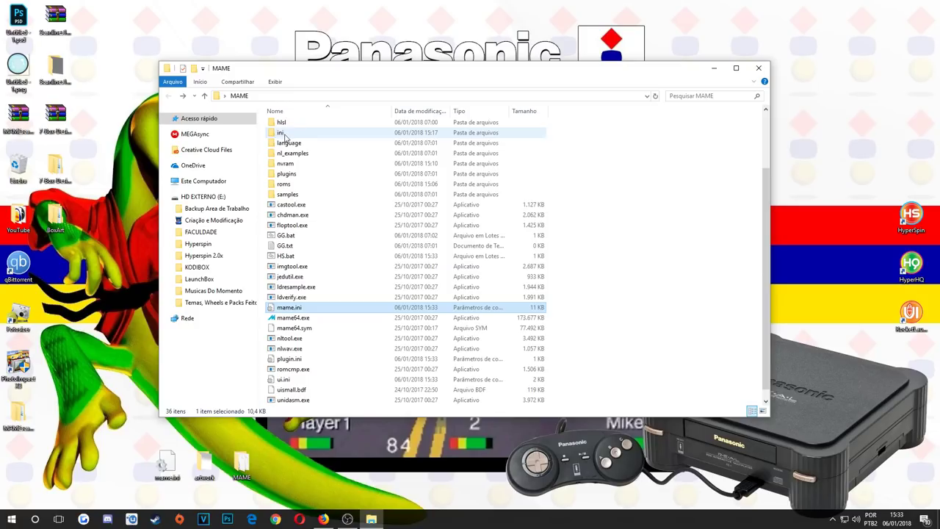
Move mame.ini from the main MAME folder into the ini subfolder.
right_click(271, 311)
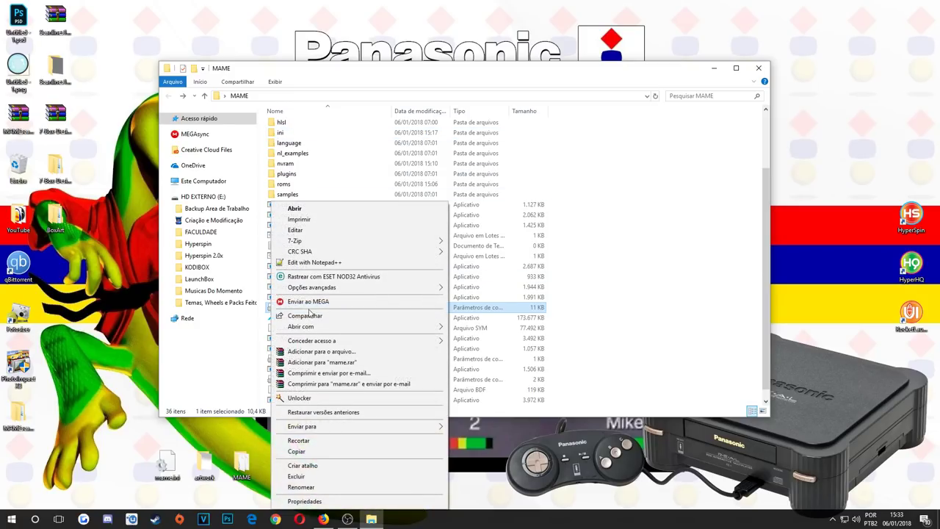
click(321, 441)
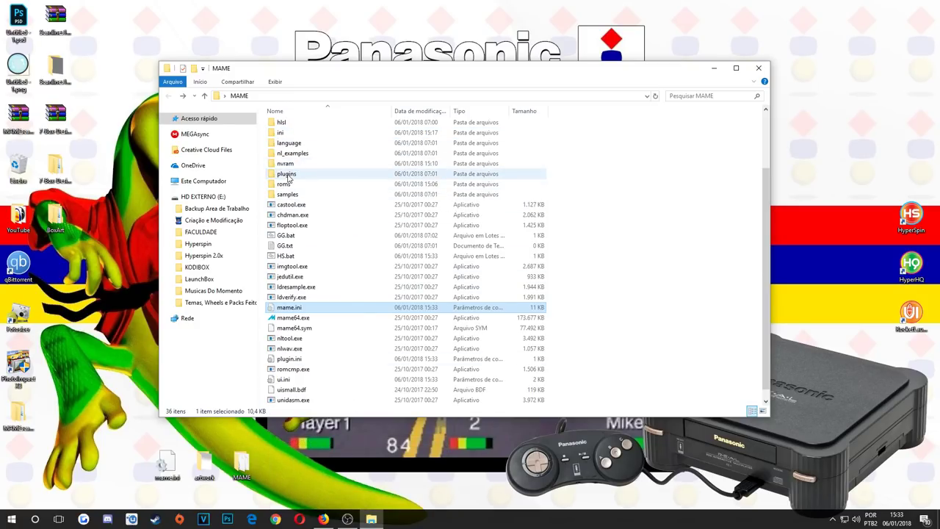
double_click(282, 132)
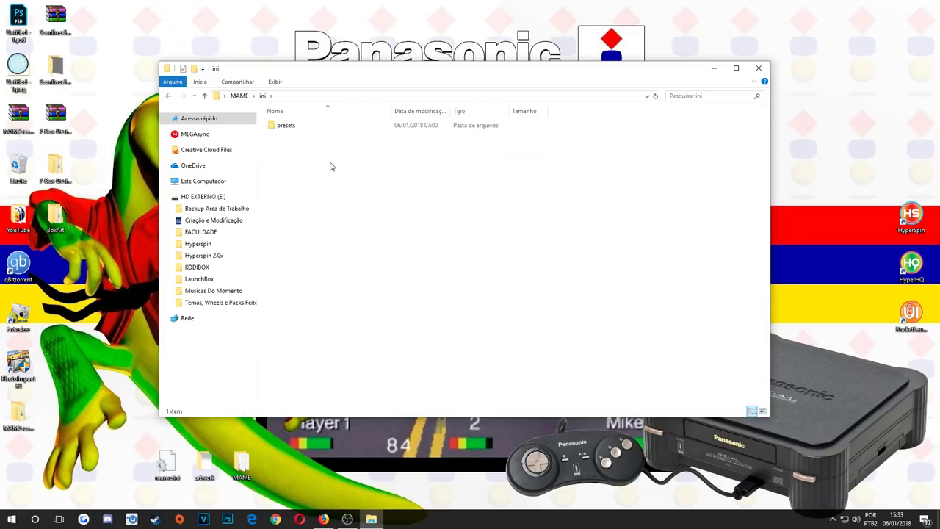
right_click(330, 164)
click(365, 232)
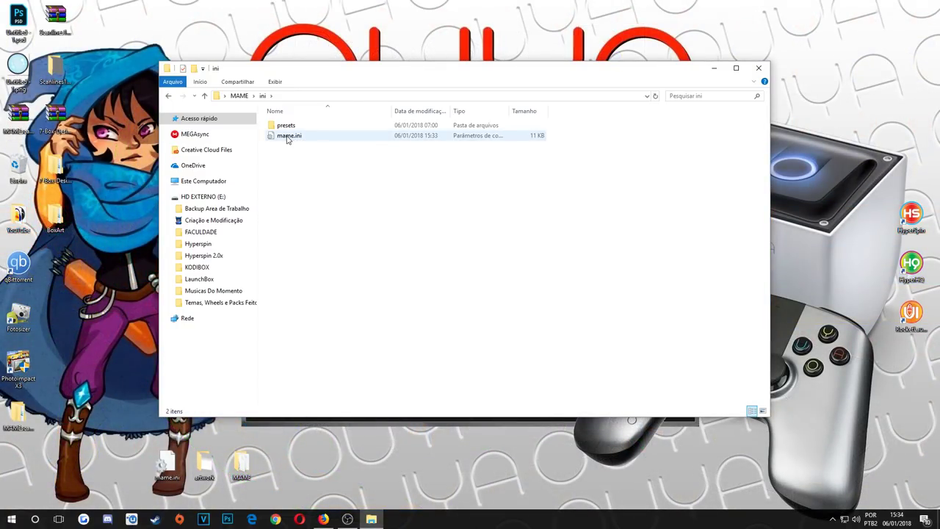
Open mame.ini from the ini folder for editing and return the file window to the main MAME folder.
double_click(287, 137)
drag(535, 125, 587, 113)
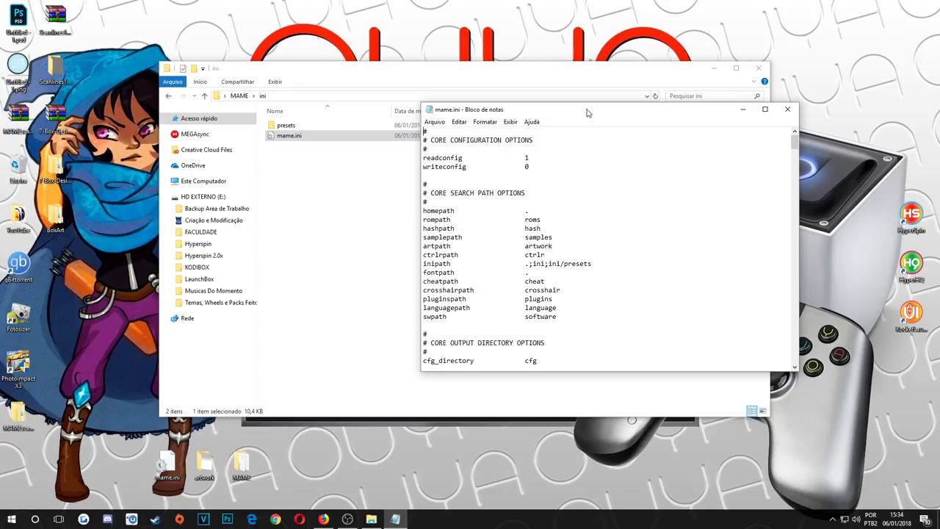
click(323, 254)
key(alt+Up)
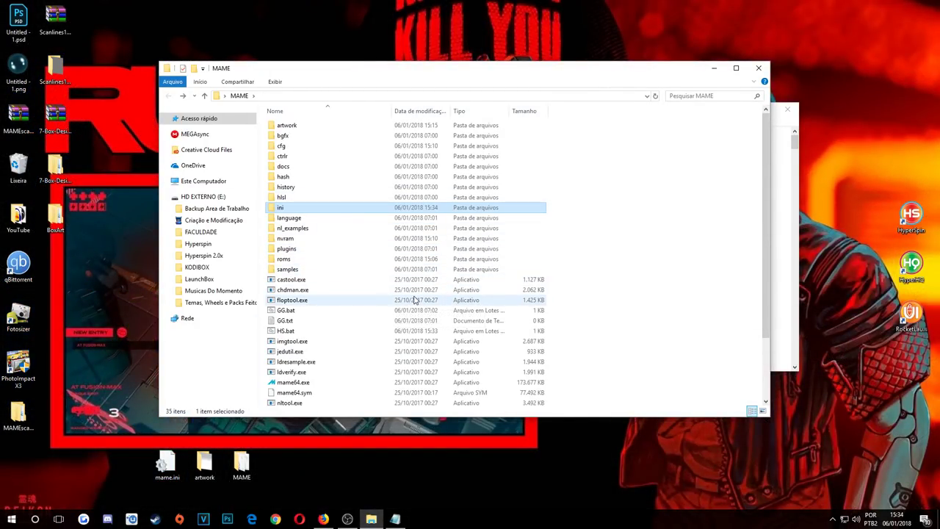
Launch mame64.exe, filter the machine list to Available, and start Rampart (Trackball) as a test.
scroll(353, 301, down, 1)
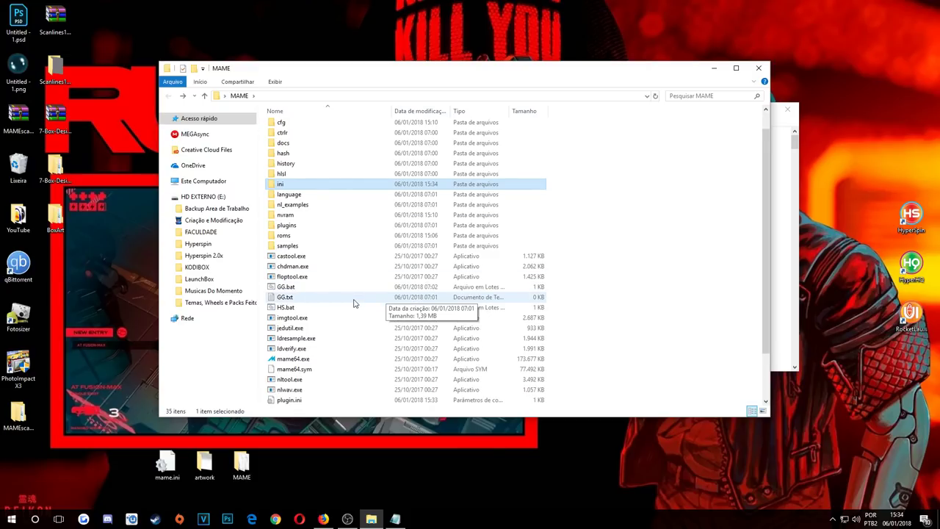
click(294, 359)
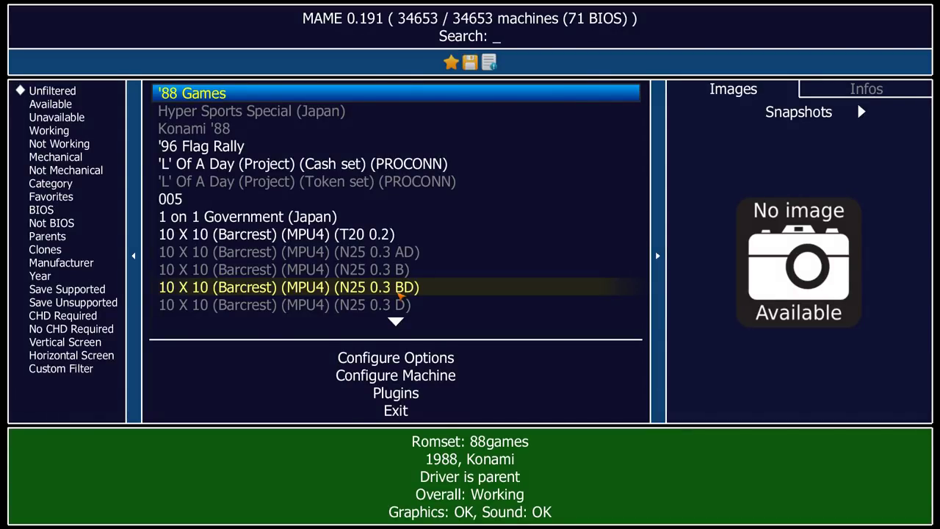
click(59, 104)
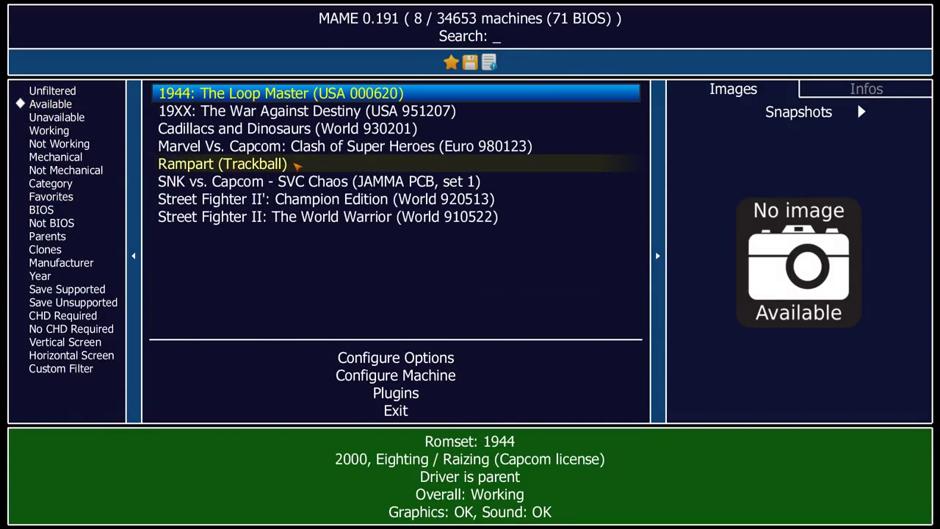
double_click(296, 164)
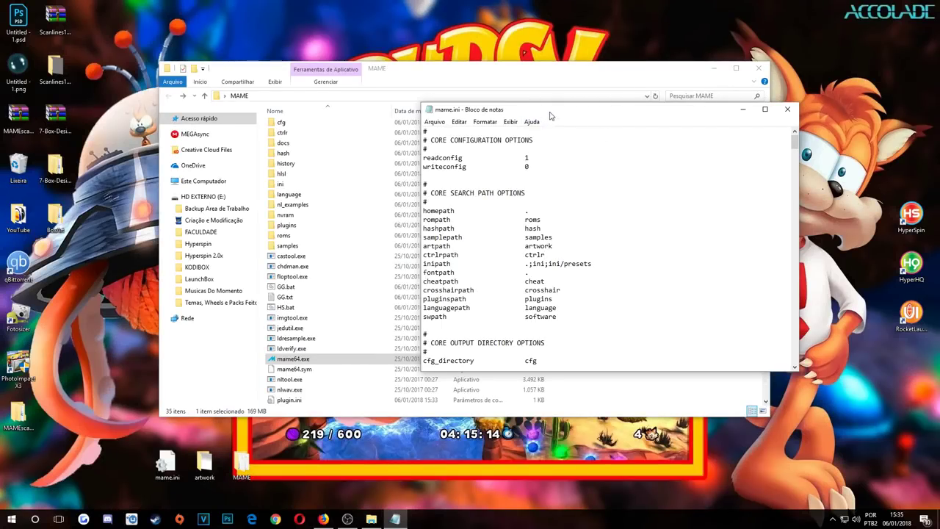
Reposition the mame.ini editor window and bring it in front of the MAME folder window.
drag(620, 103, 474, 147)
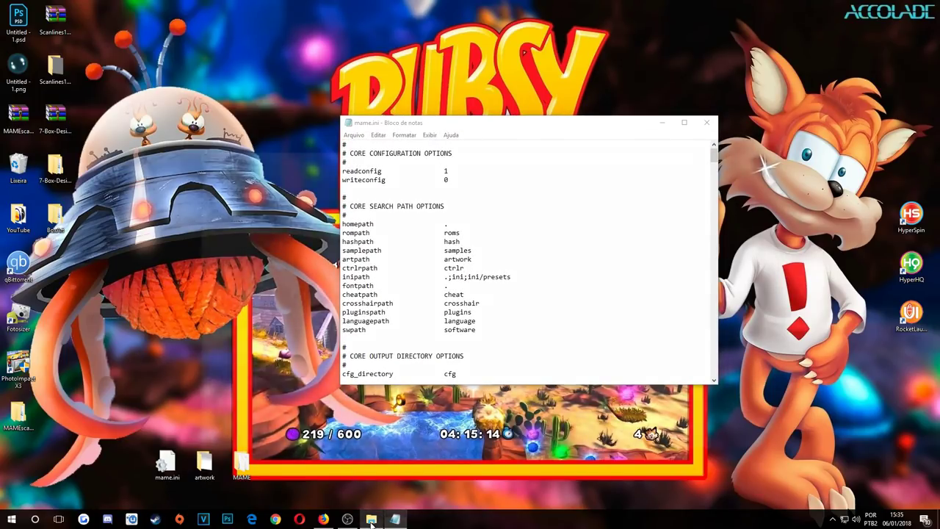
click(371, 519)
click(395, 519)
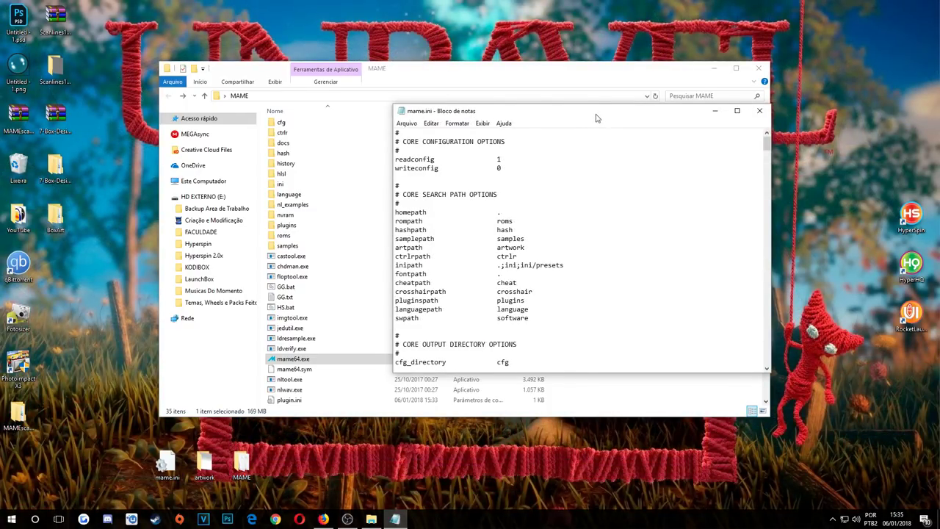
Set keepaspect to 0 under CORE RENDER OPTIONS in mame.ini and save the file.
scroll(526, 191, down, 5)
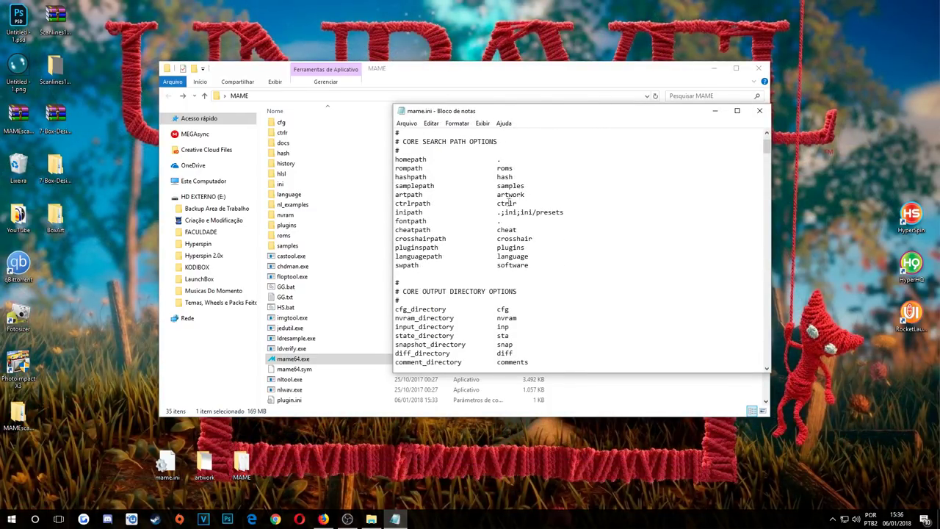
scroll(479, 234, down, 2)
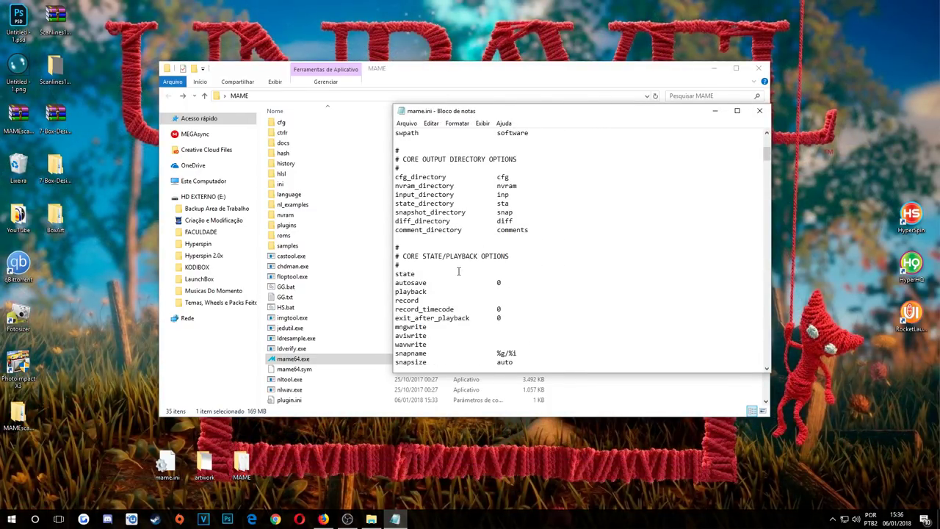
scroll(458, 272, down, 7)
scroll(461, 263, down, 4)
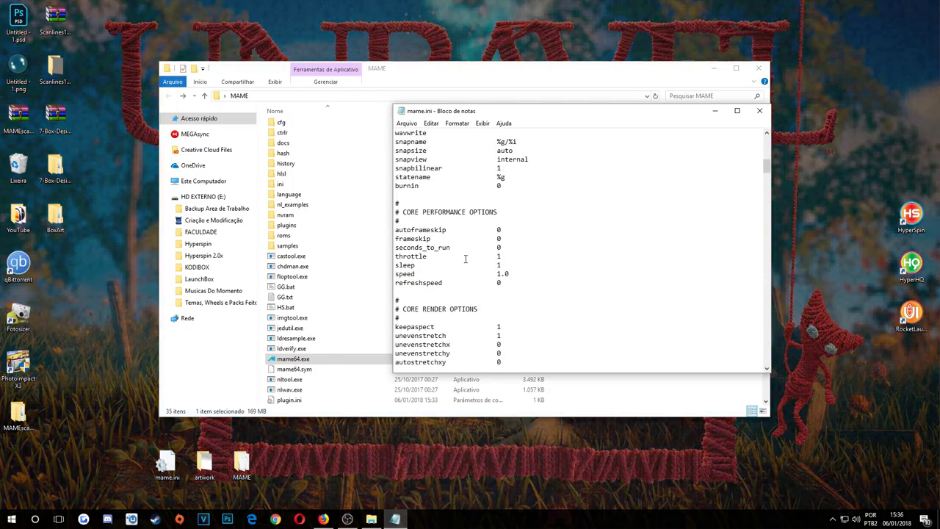
scroll(466, 255, down, 1)
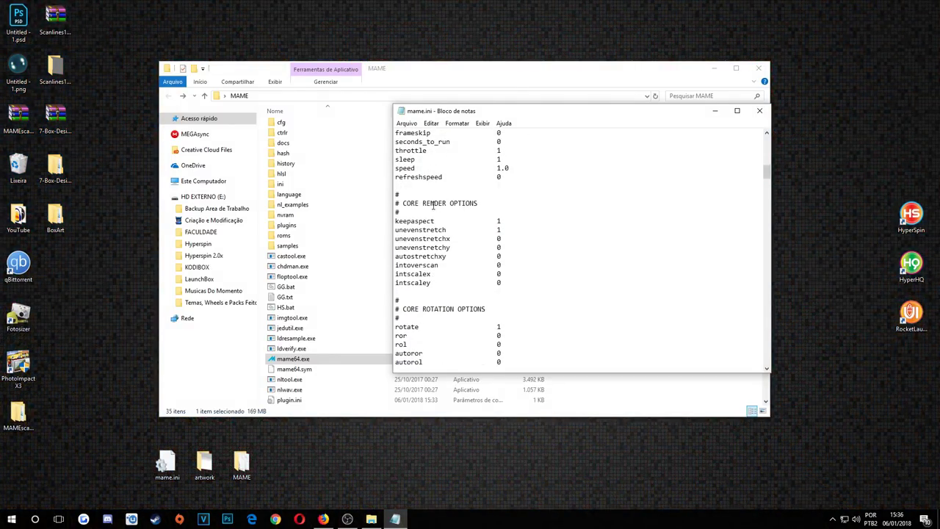
drag(396, 203, 472, 203)
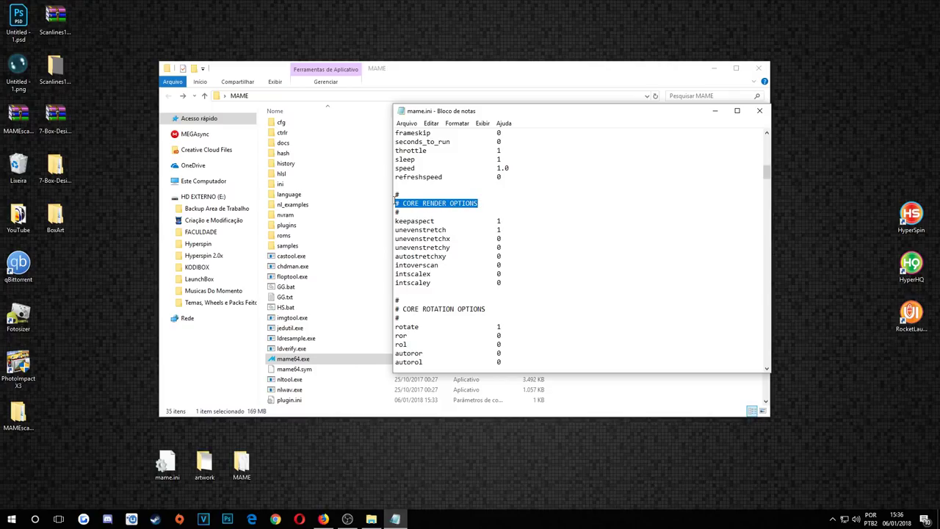
drag(478, 204, 395, 203)
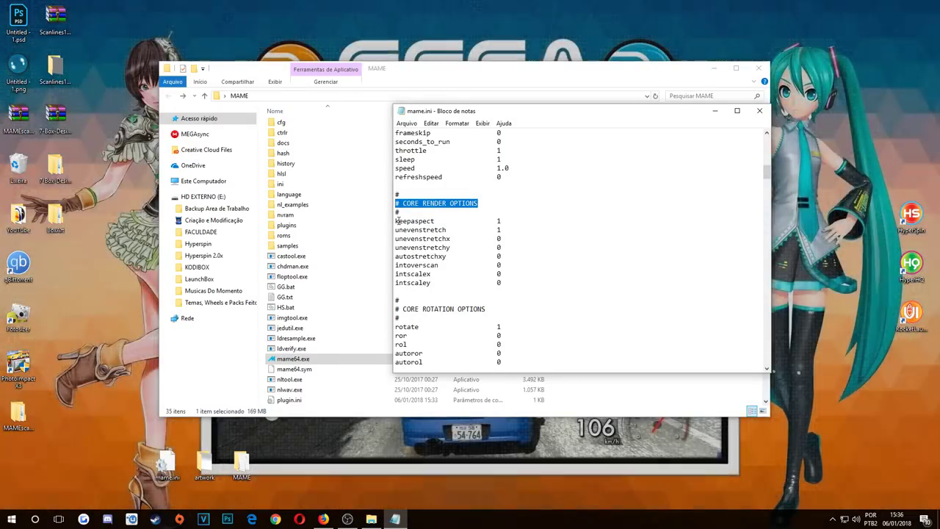
drag(396, 221, 438, 221)
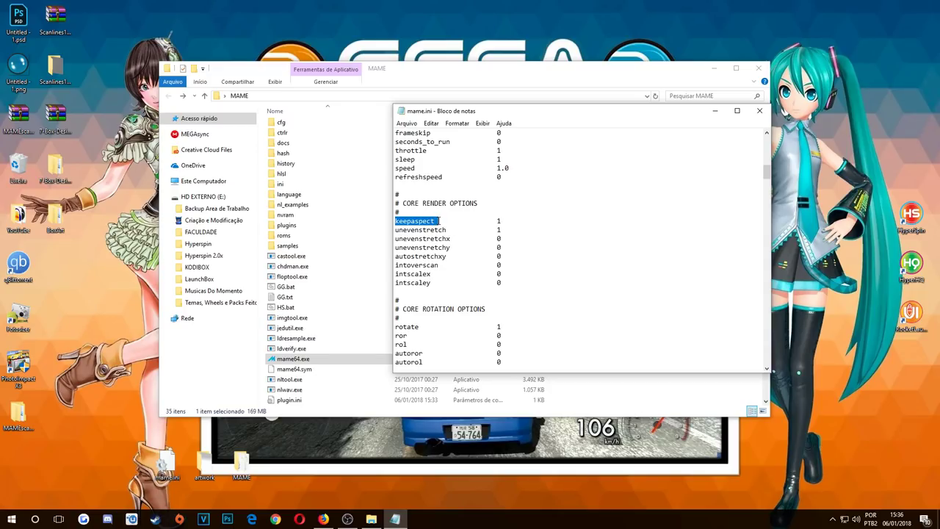
drag(497, 221, 506, 223)
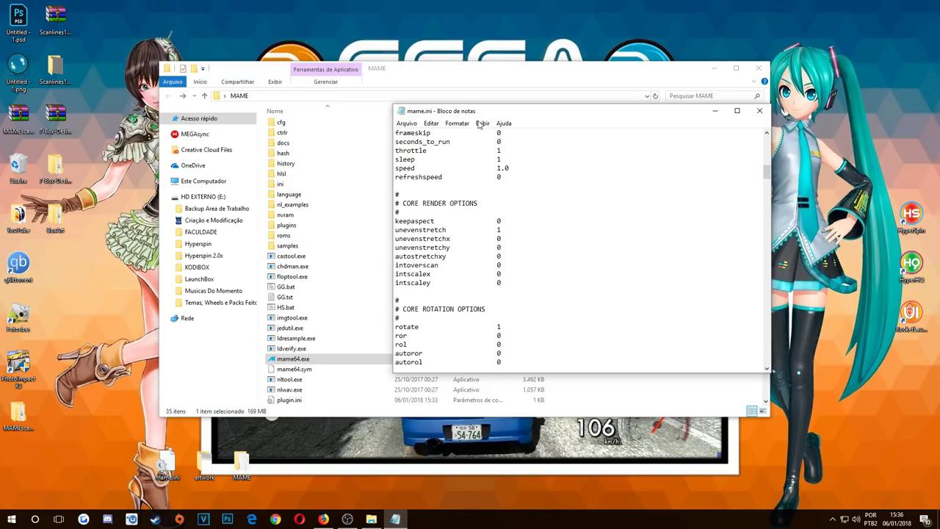
click(406, 123)
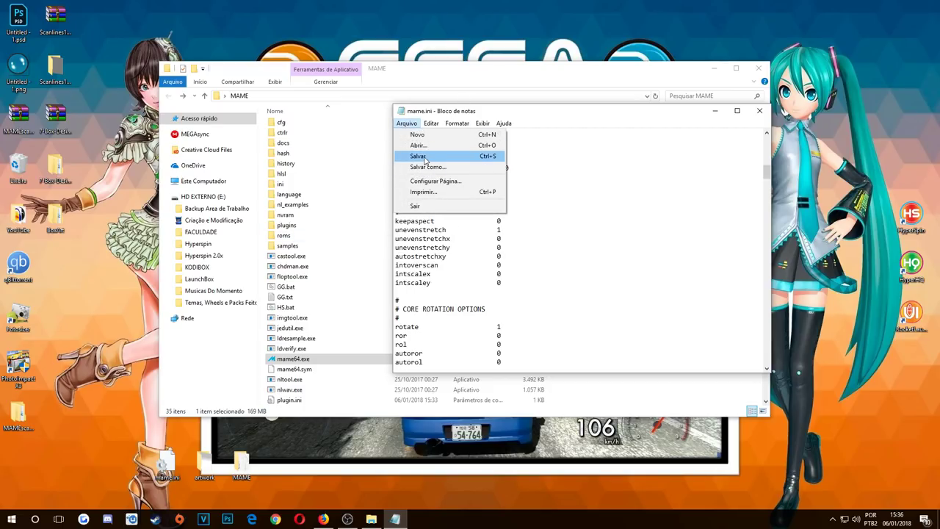
click(417, 156)
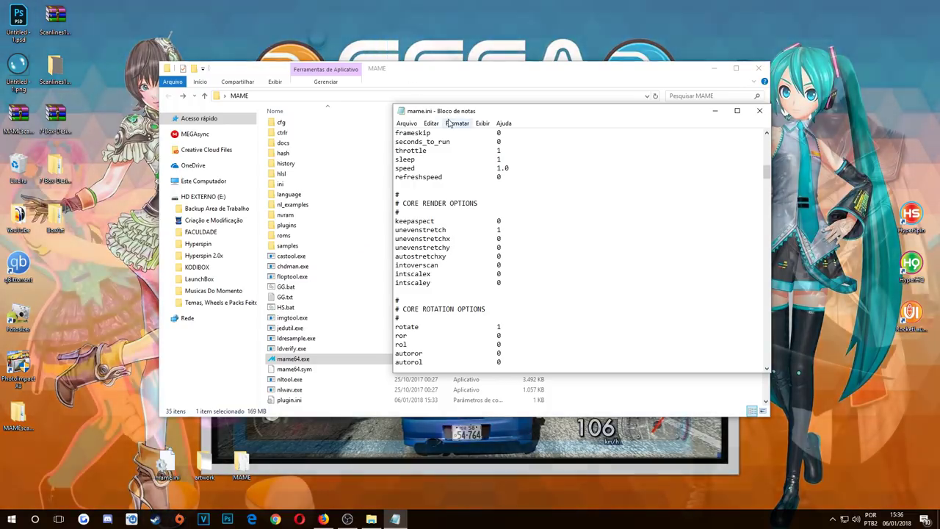
Move the windows apart, launch mame64.exe to test the keepaspect change, exit it, and return to the mame.ini editor.
drag(440, 111, 565, 109)
drag(541, 72, 471, 66)
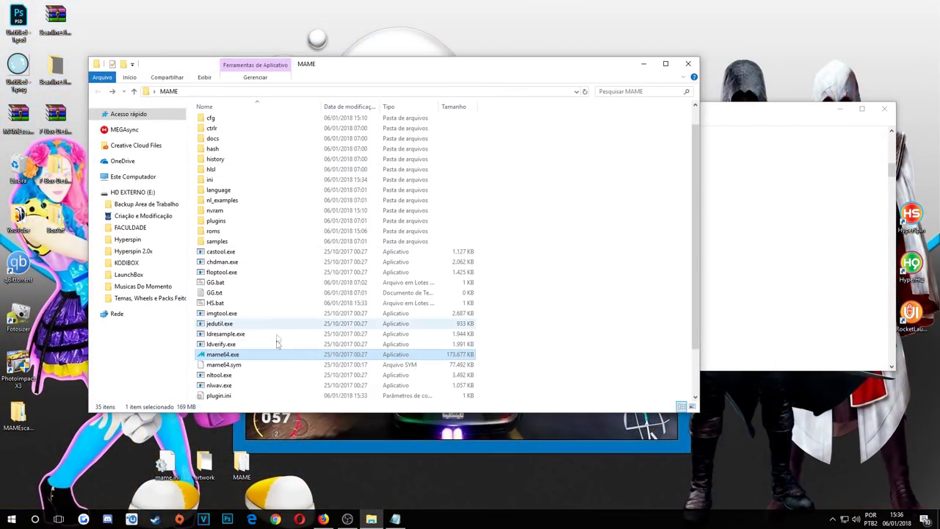
double_click(224, 355)
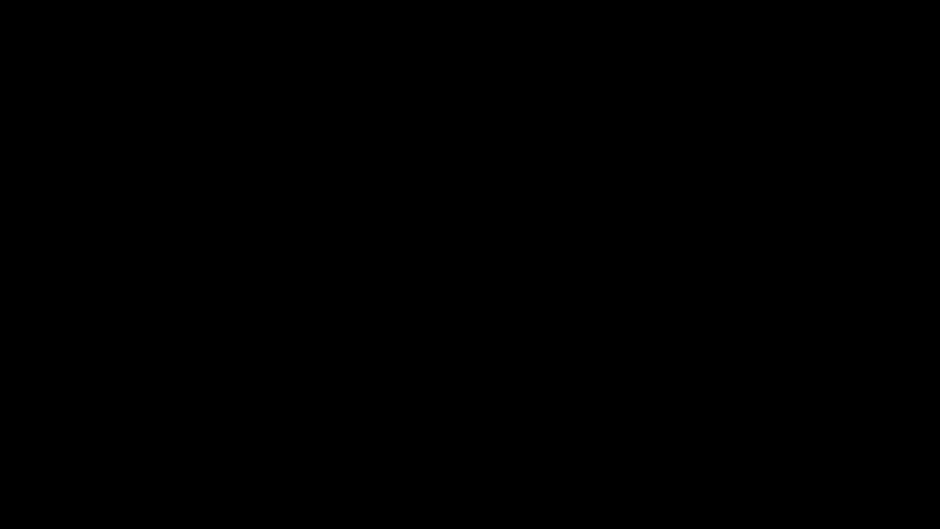
key(Escape)
key(Return)
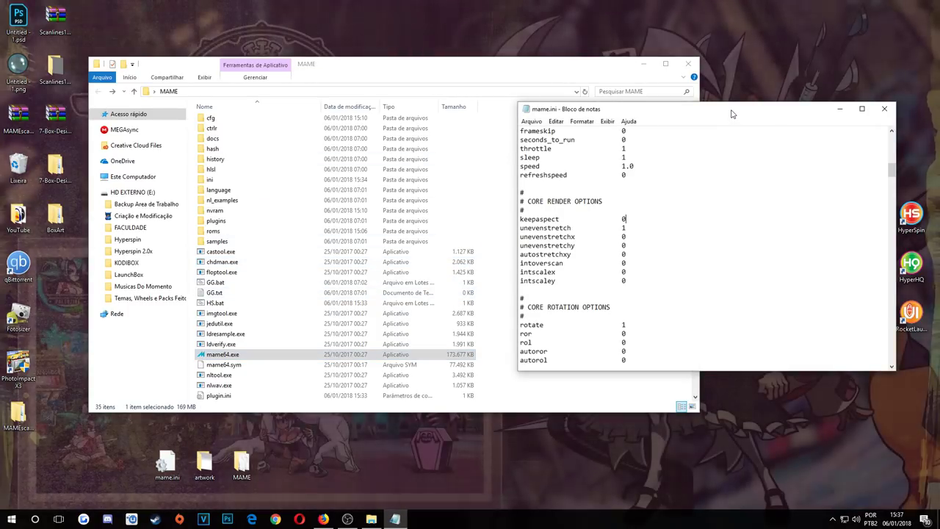
drag(732, 111, 524, 111)
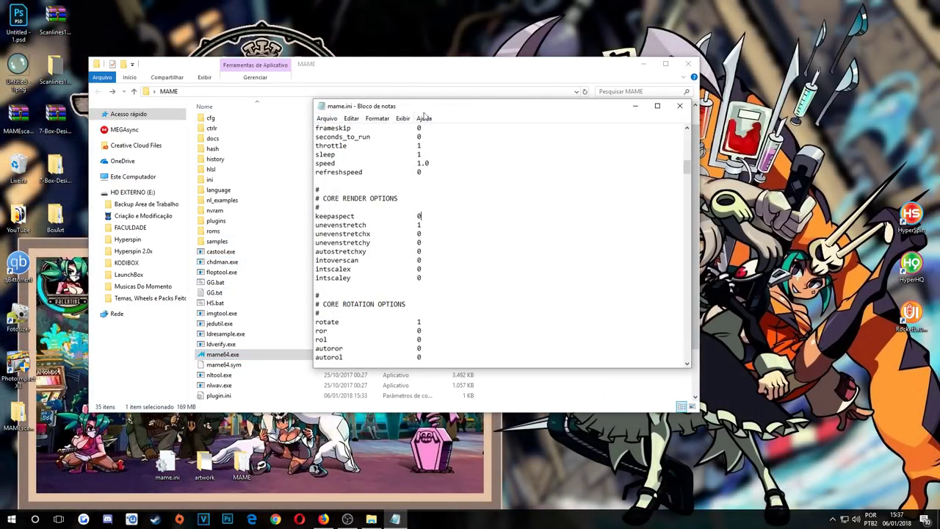
Review the mame.ini sections from CORE CONFIGURATION OPTIONS down to CORE SCREEN OPTIONS to locate the brightness, contrast, gamma and effect settings.
drag(479, 110, 455, 132)
scroll(475, 191, up, 4)
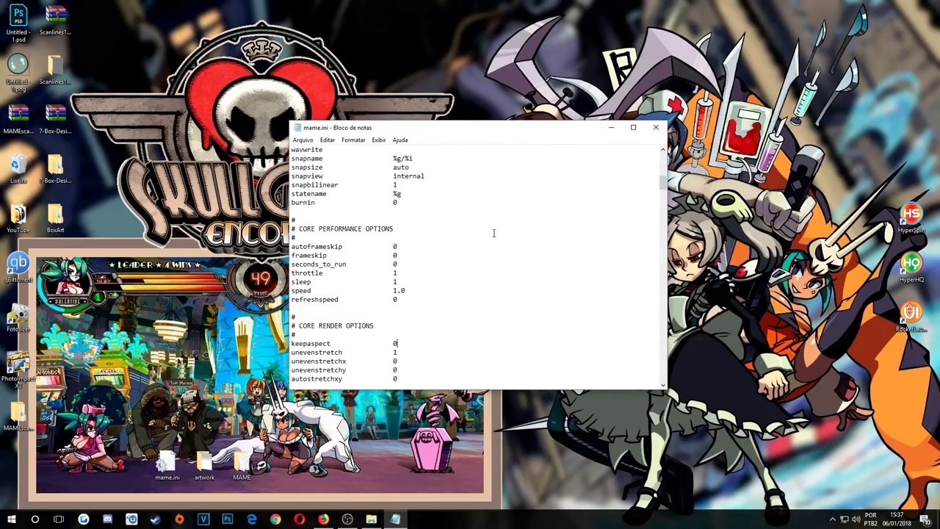
scroll(484, 262, up, 7)
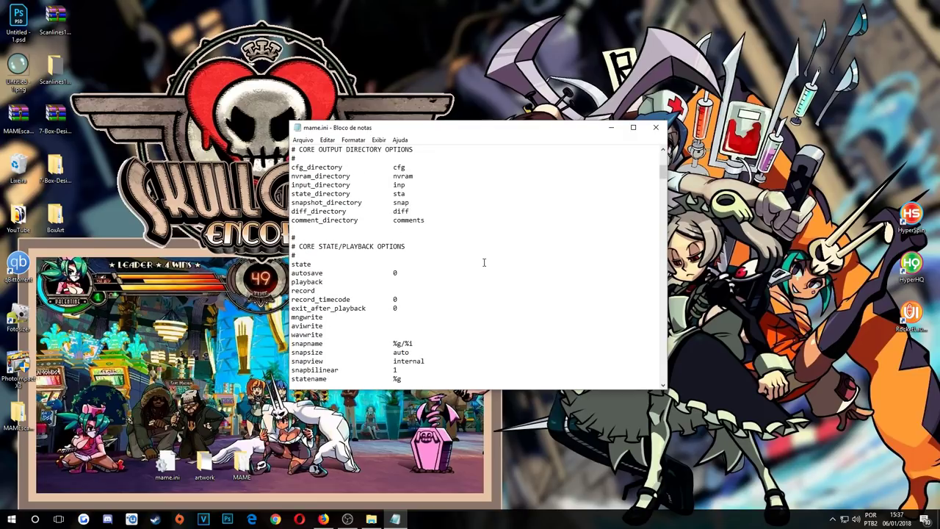
scroll(484, 262, up, 8)
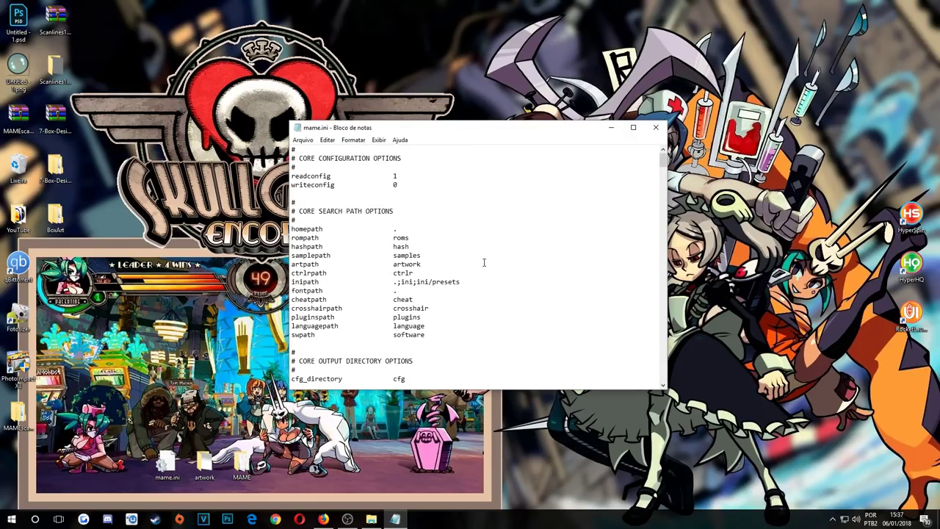
scroll(483, 262, down, 10)
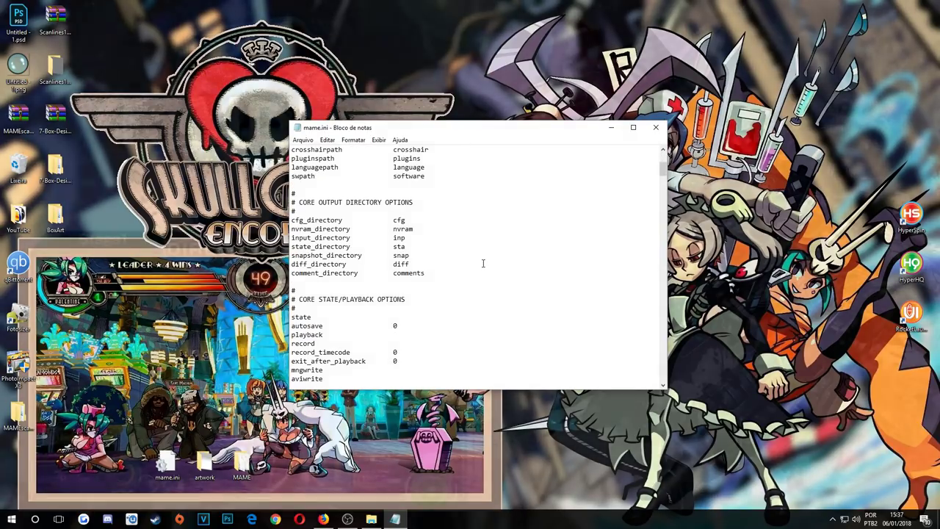
scroll(484, 263, down, 6)
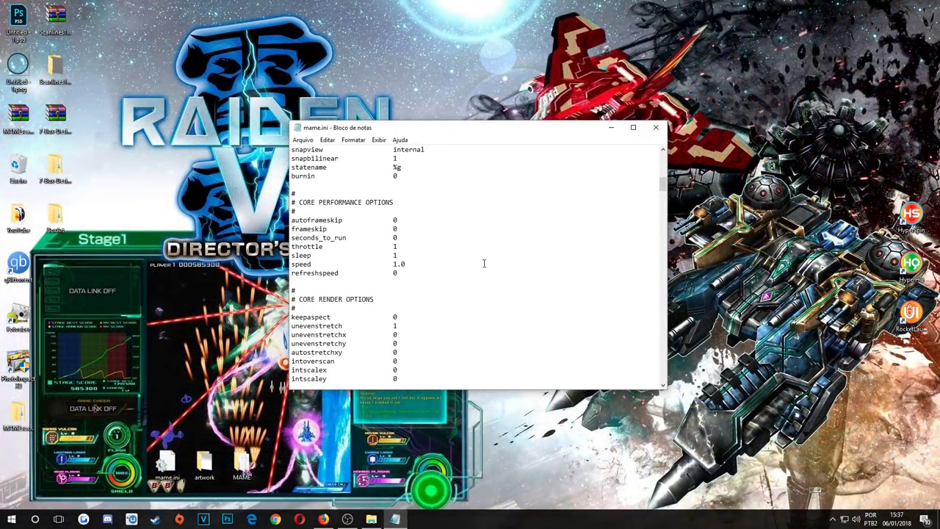
scroll(484, 262, down, 9)
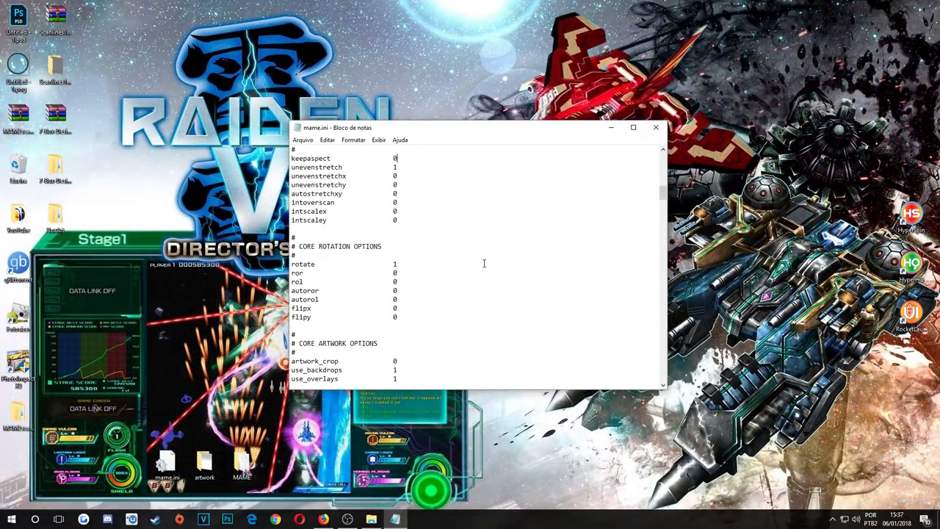
scroll(483, 262, down, 4)
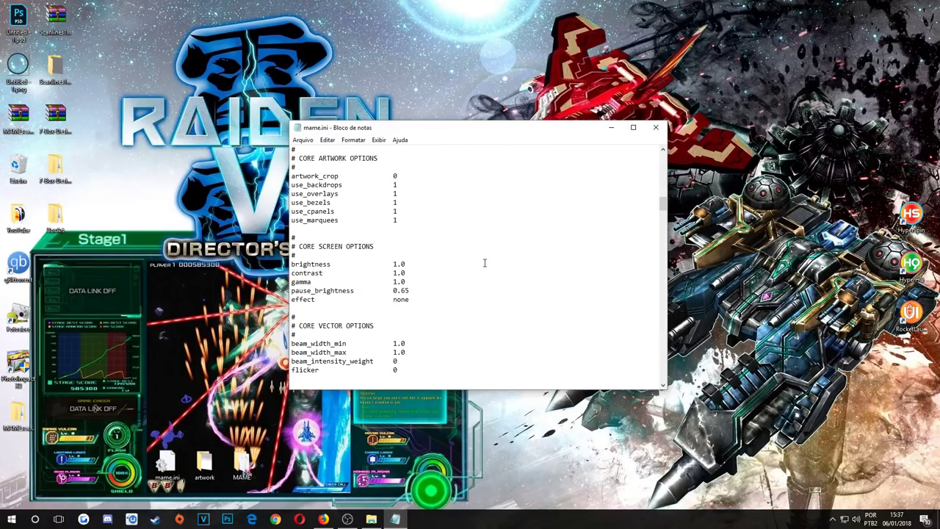
scroll(484, 262, down, 1)
drag(468, 127, 502, 99)
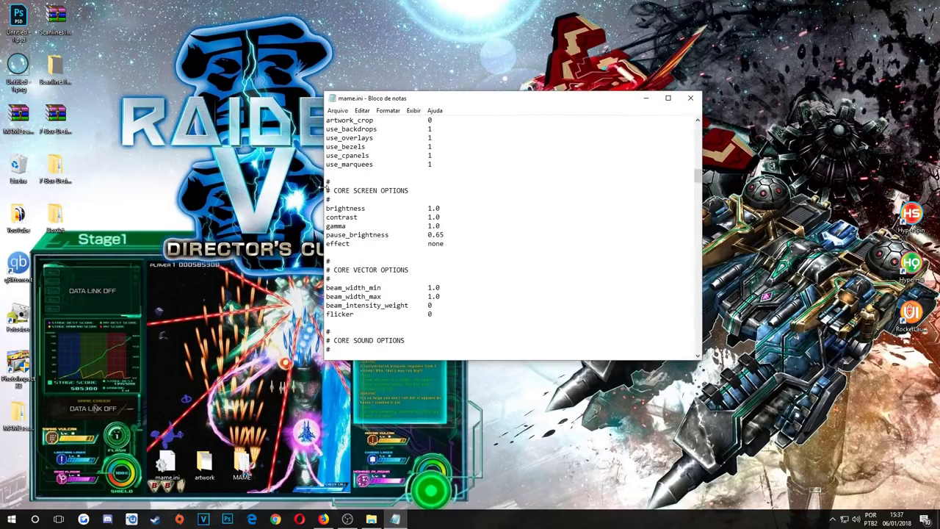